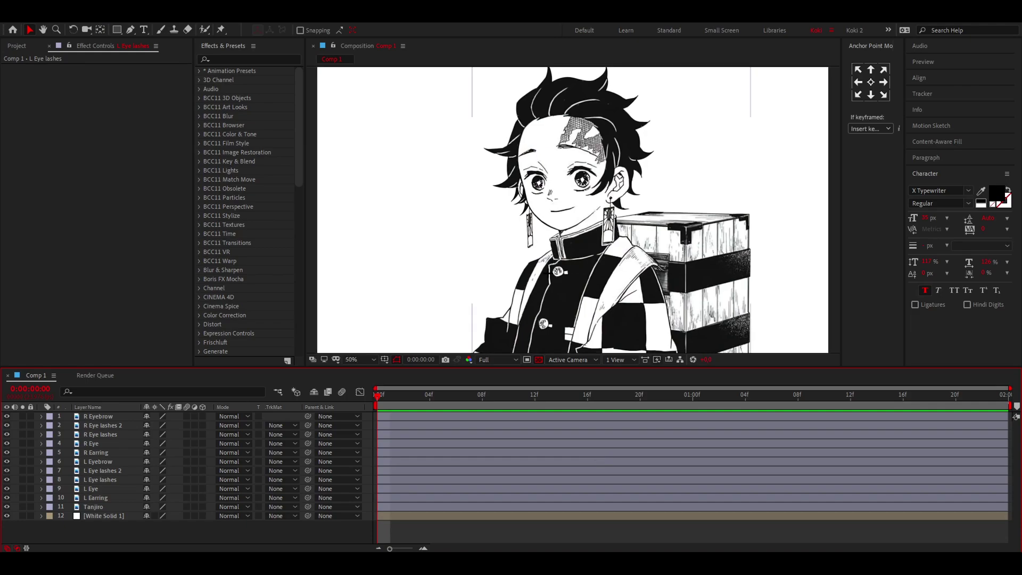
Zoom in on the face and examine the separate eyebrow, eyelash, eye and earring layers one by one
click(360, 360)
click(358, 169)
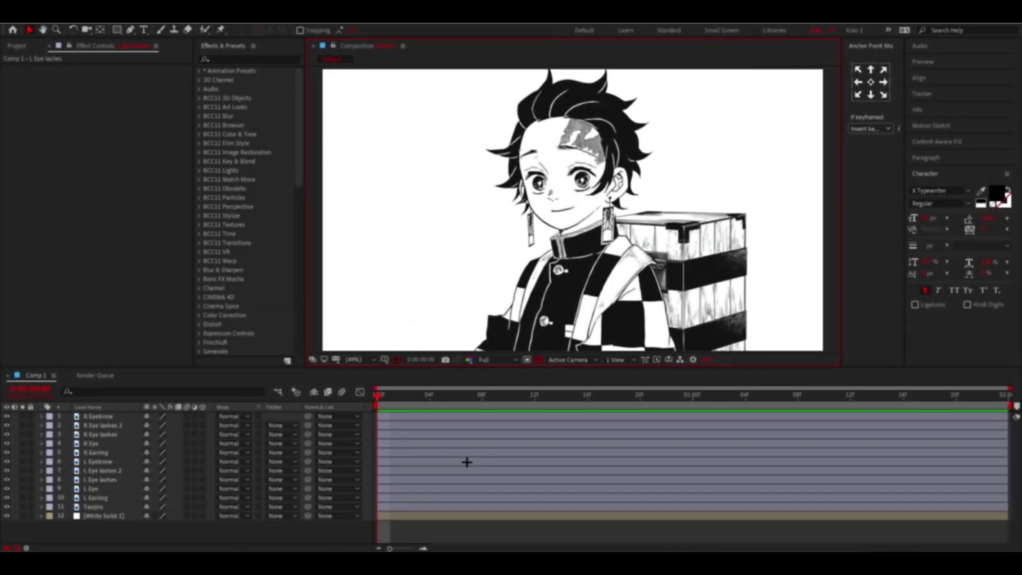
click(467, 462)
scroll(461, 176, up, 3)
drag(461, 176, 520, 298)
scroll(590, 263, down, 1)
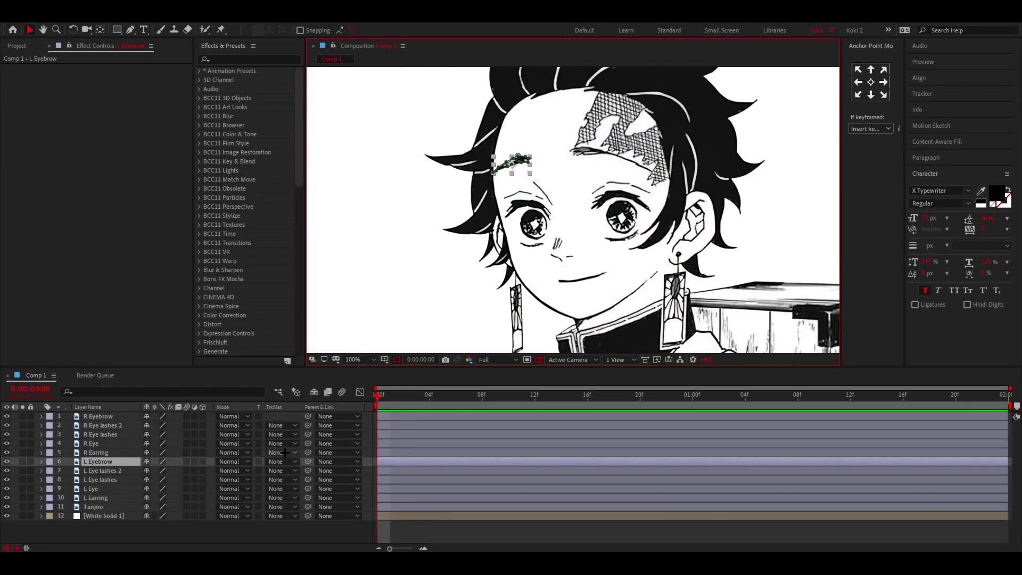
click(394, 452)
click(404, 444)
click(415, 435)
click(435, 425)
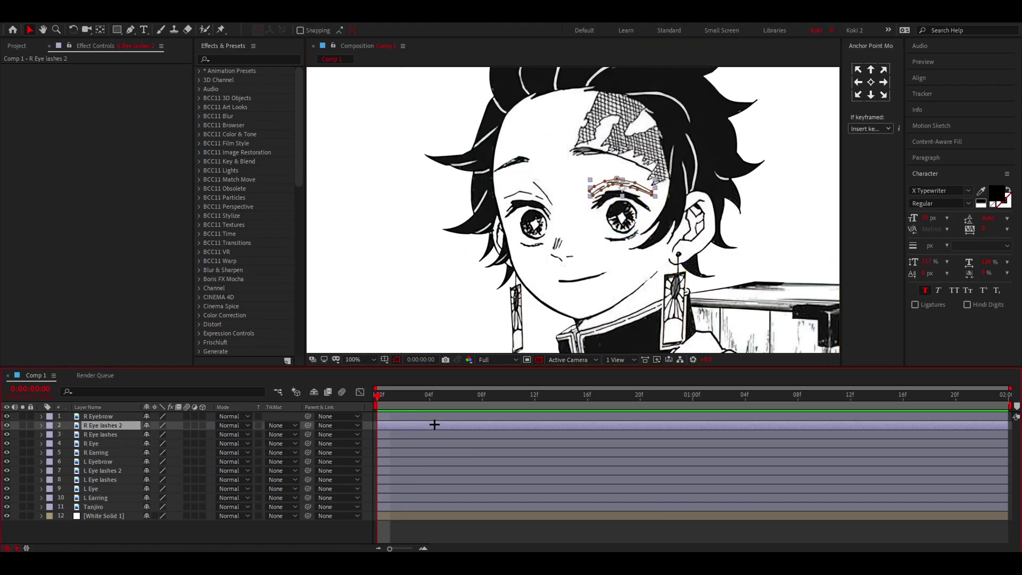
click(445, 417)
Hide the ten eyebrow, eyelash, eye and earring layers above Tanjiro and open the Tanjiro layer for painting with the Brush tool
click(394, 507)
drag(7, 498, 8, 415)
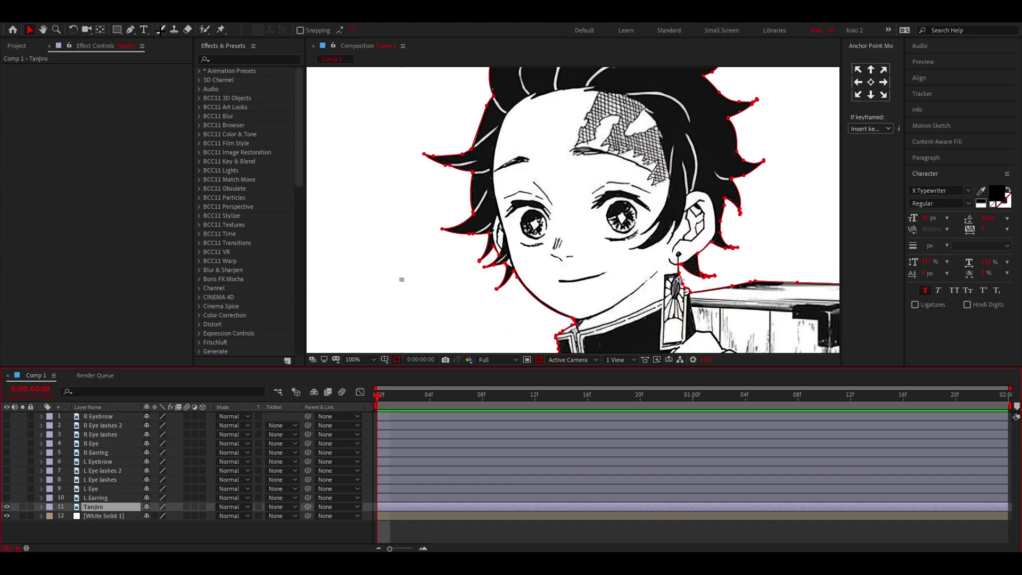
key(ctrl+b)
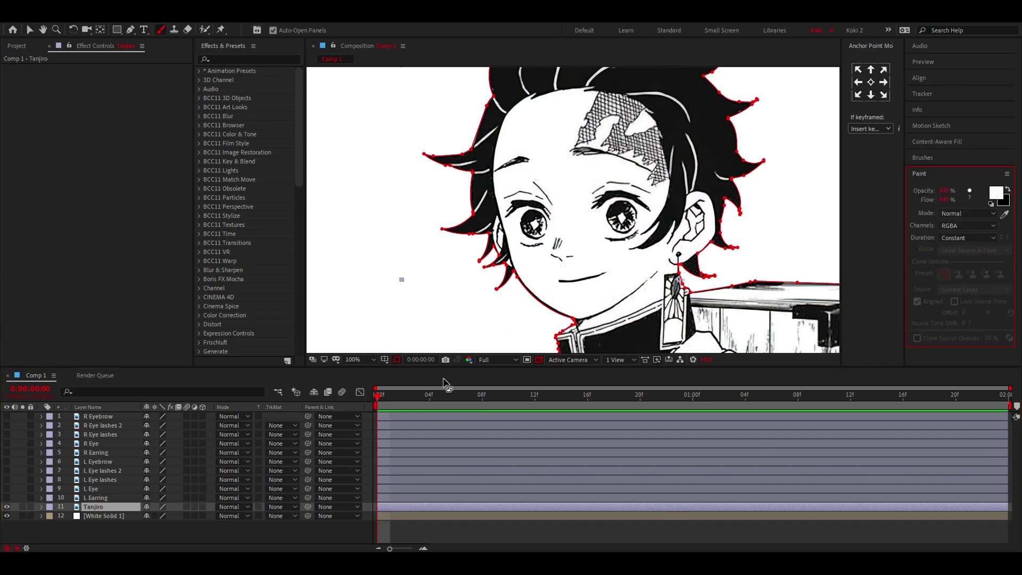
double_click(398, 507)
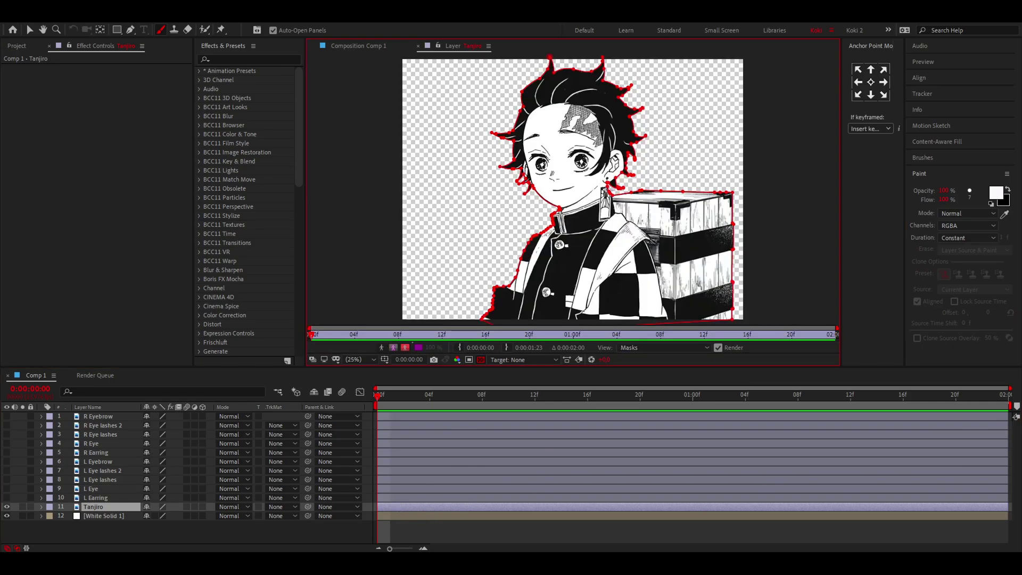
scroll(546, 161, up, 3)
mouse_move(518, 204)
mouse_down()
mouse_move(551, 223)
mouse_move(599, 189)
mouse_move(579, 250)
mouse_move(580, 233)
mouse_up()
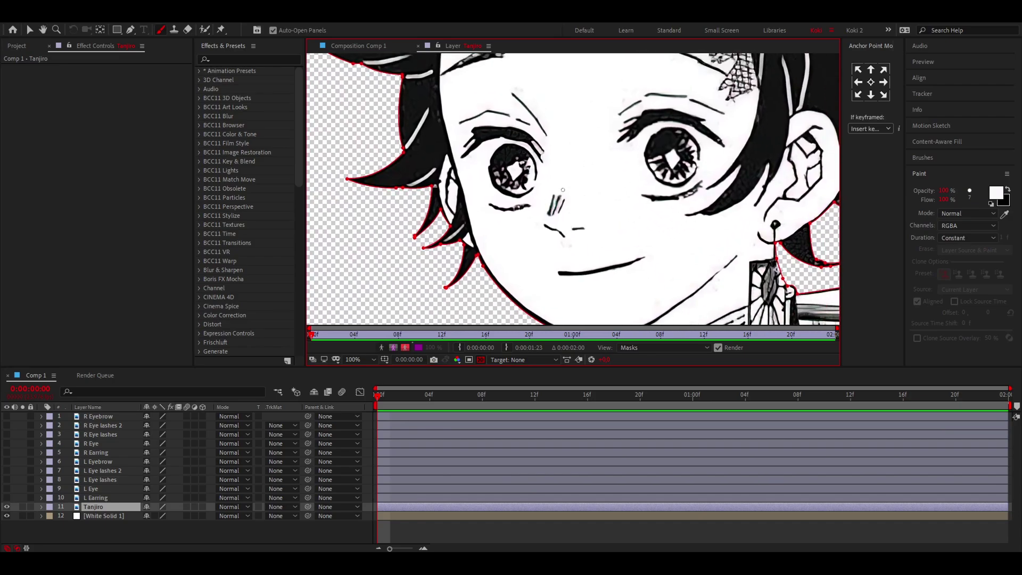
Choose the Hard Round 13 pixels brush and enlarge its diameter
mouse_move(563, 190)
mouse_down()
mouse_move(610, 189)
mouse_move(545, 189)
mouse_up()
click(927, 157)
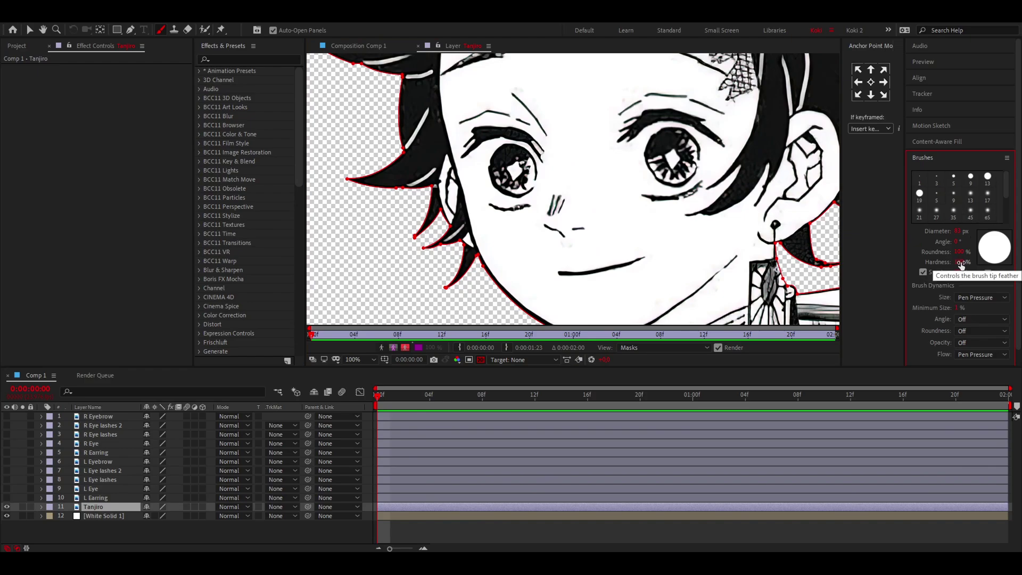
click(987, 177)
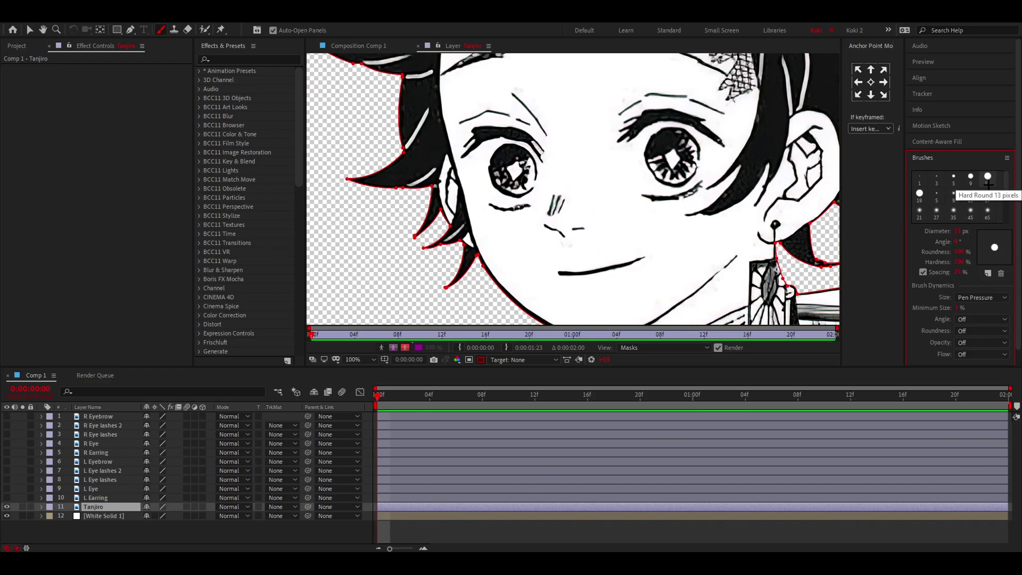
drag(958, 231, 970, 231)
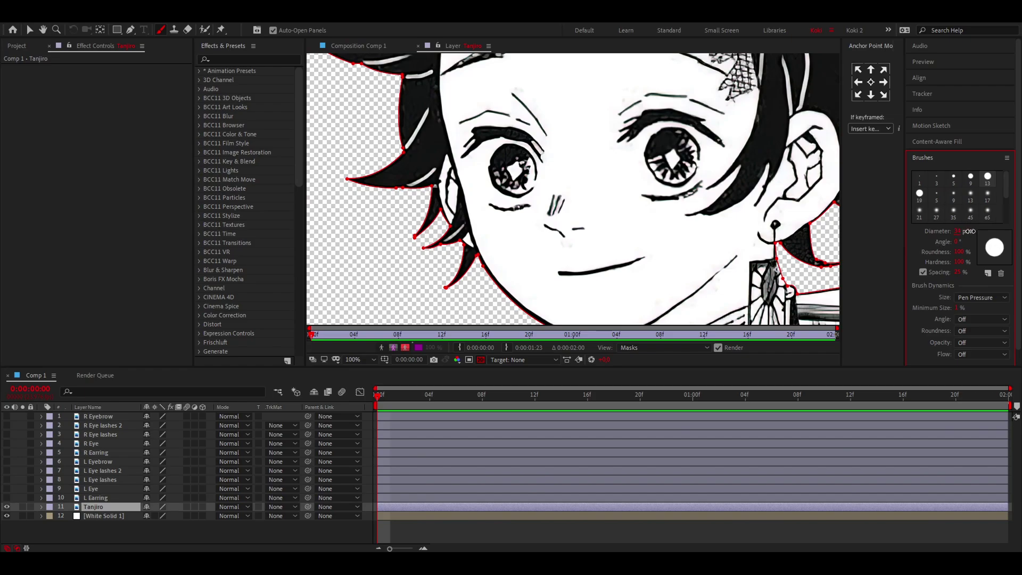
Paint white over both eyes, upper eyelashes, eyelid lines and eyebrows on the Tanjiro layer, keeping the lower lid lines
key(period)
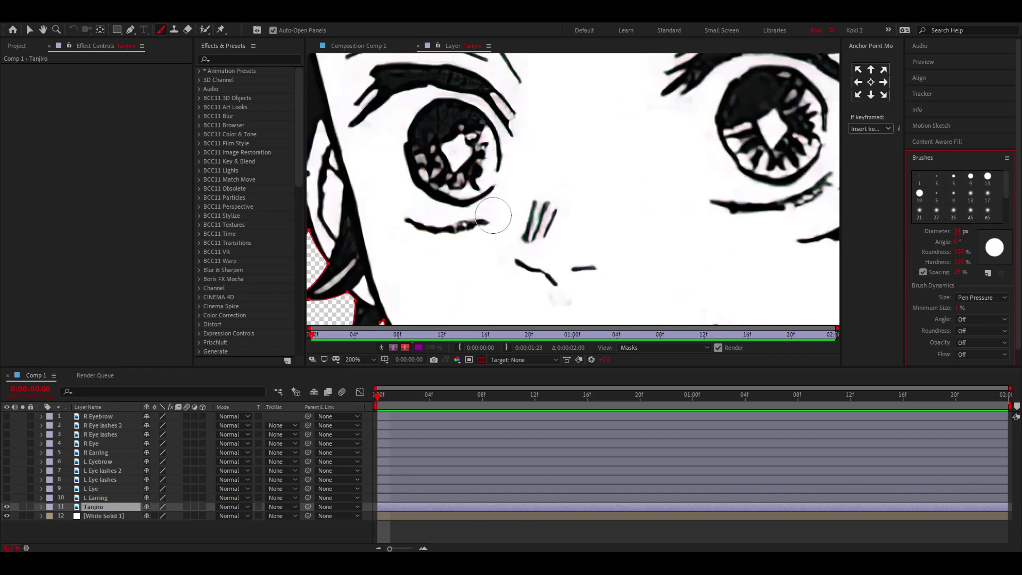
mouse_move(480, 194)
mouse_down()
mouse_move(428, 184)
mouse_move(506, 118)
mouse_up()
drag(407, 103, 575, 216)
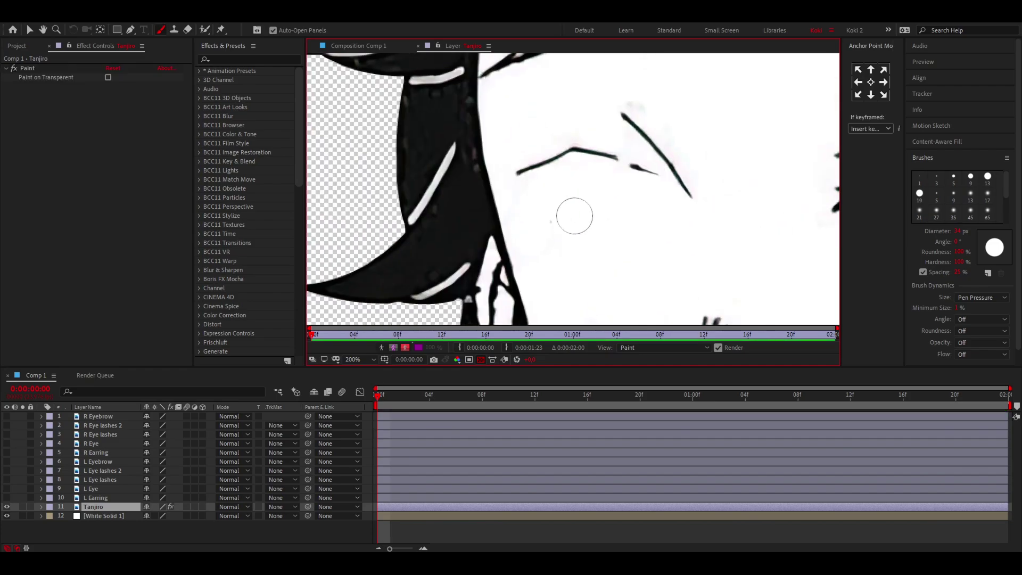
drag(524, 168, 681, 187)
mouse_move(612, 64)
mouse_down()
mouse_move(630, 210)
mouse_move(504, 244)
mouse_up()
drag(630, 201, 527, 92)
drag(730, 245, 527, 92)
drag(655, 202, 539, 160)
drag(602, 139, 563, 204)
drag(538, 170, 680, 206)
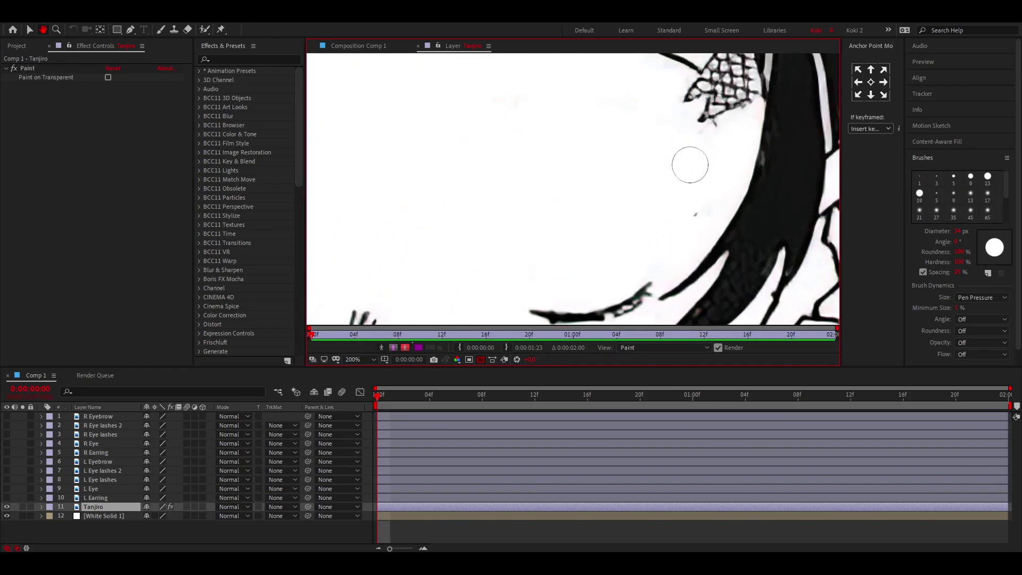
drag(521, 69, 575, 234)
mouse_move(480, 181)
mouse_down()
mouse_move(536, 166)
mouse_move(695, 216)
mouse_up()
drag(712, 211, 766, 238)
key(shift+slash)
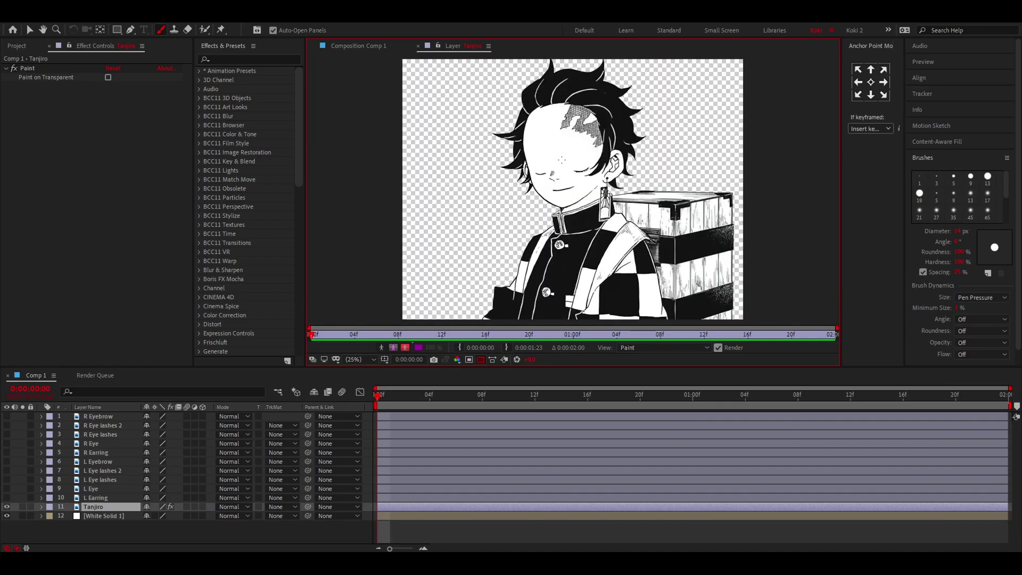
scroll(526, 137, up, 2)
key(shift+slash)
Close the Tanjiro layer view and return to the Comp 1 composition
click(356, 359)
click(378, 164)
click(342, 45)
click(418, 46)
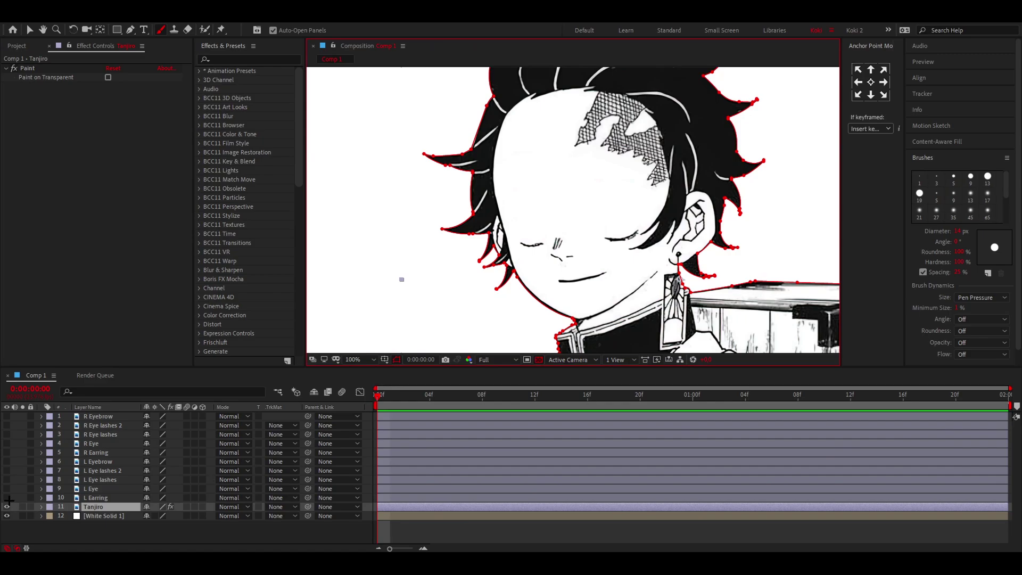
Show the L Eye lashes, L Eye lashes 2 and L Eyebrow layers again
click(6, 480)
click(7, 471)
click(6, 461)
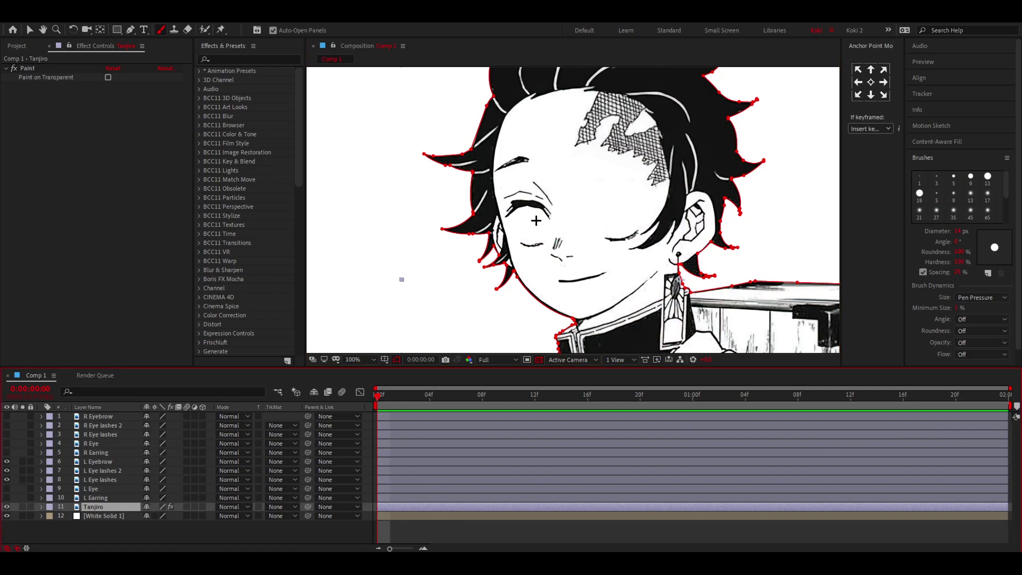
Add Position and Rotation keyframes at the first frame to the L Eyebrow, L Eye lashes 2 and L Eye lashes layers
click(108, 479)
scroll(571, 208, up, 4)
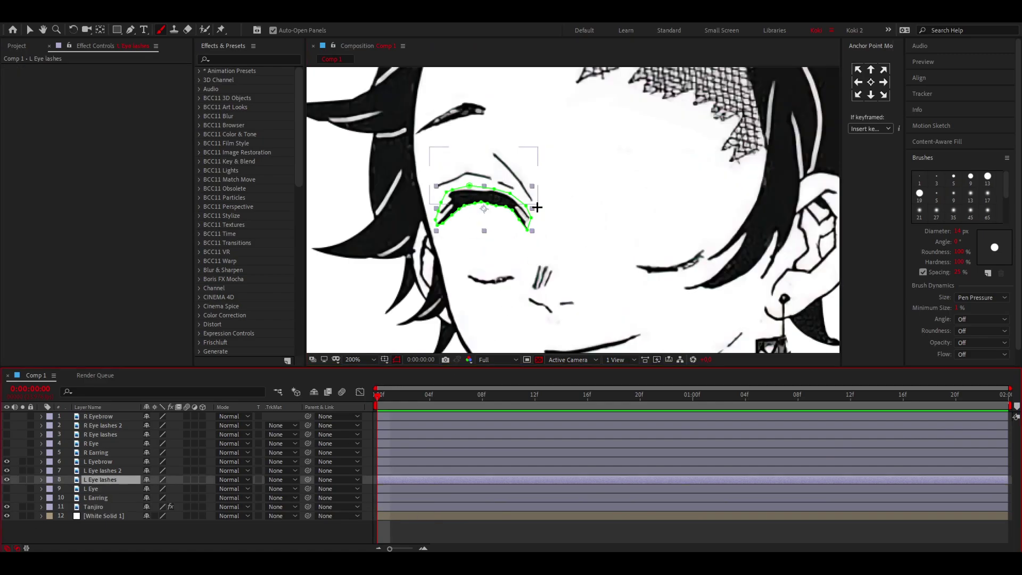
drag(533, 261, 613, 250)
shift+click(117, 463)
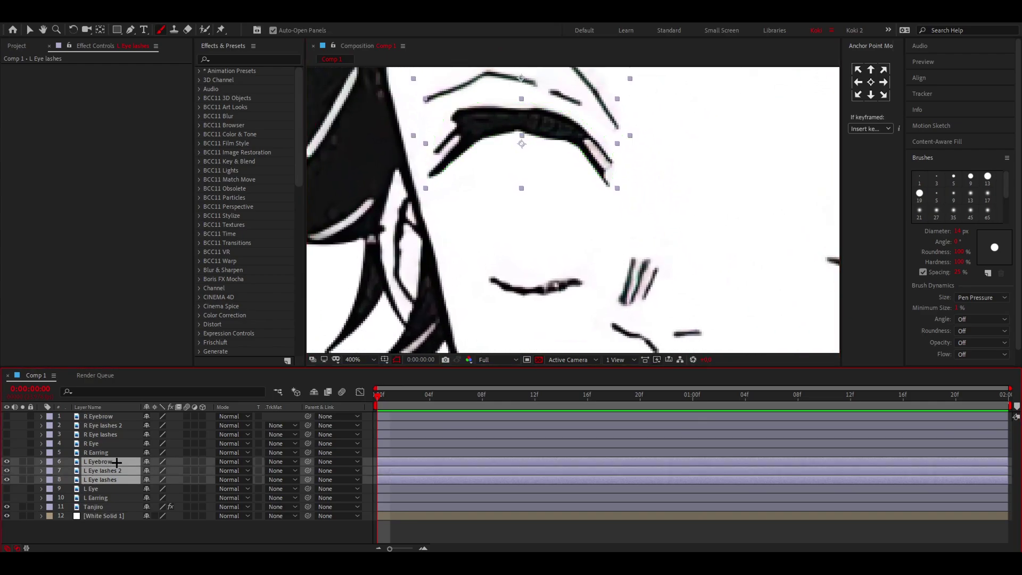
key(p)
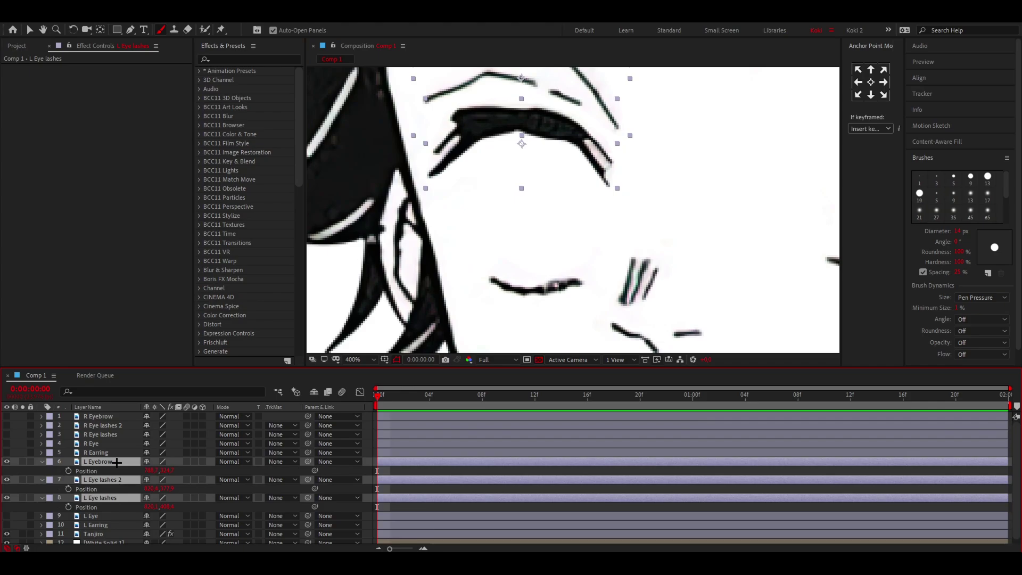
key(shift+r)
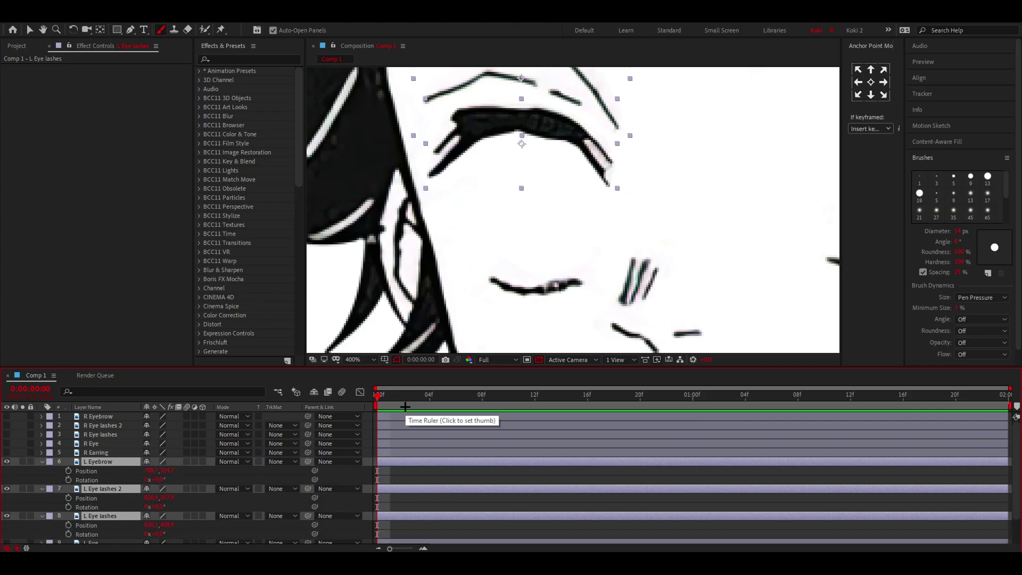
drag(525, 180, 489, 142)
click(69, 471)
click(68, 481)
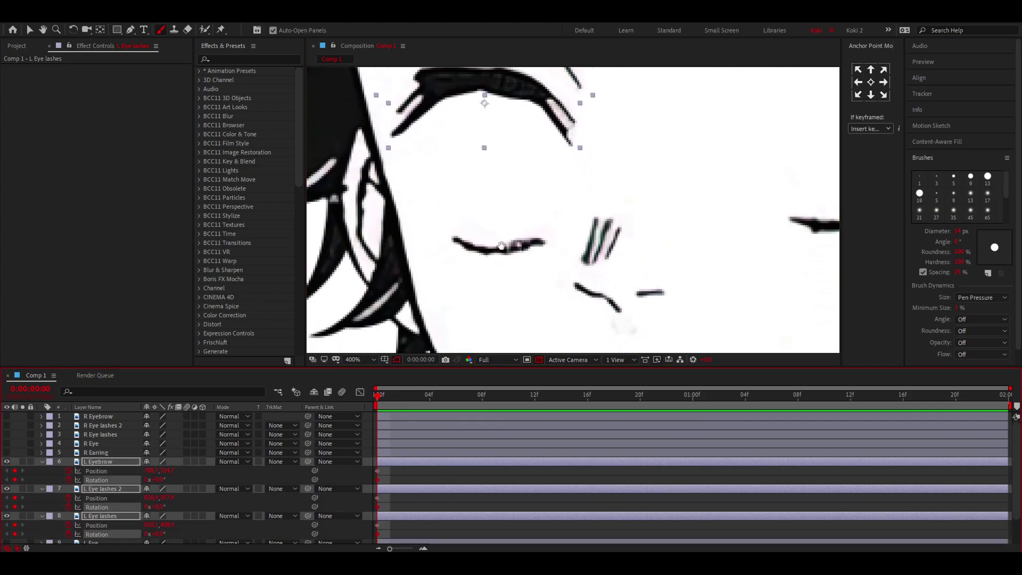
At 0:00:01:00, rotate the three left eyebrow and eyelash layers slightly counterclockwise and move them down and slightly right
drag(500, 224, 524, 318)
drag(377, 394, 693, 415)
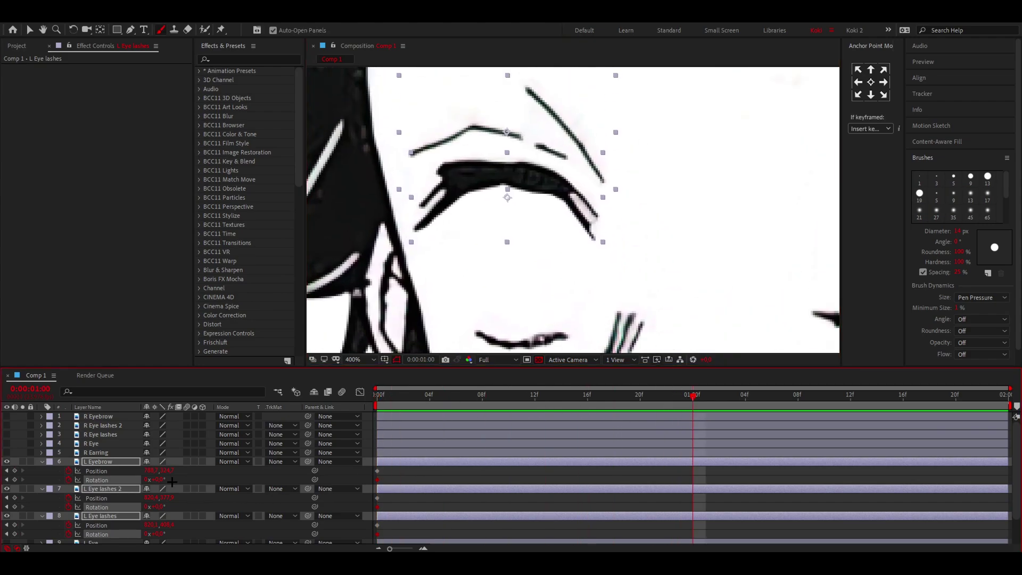
drag(166, 497, 196, 497)
drag(147, 498, 154, 507)
drag(168, 472, 152, 473)
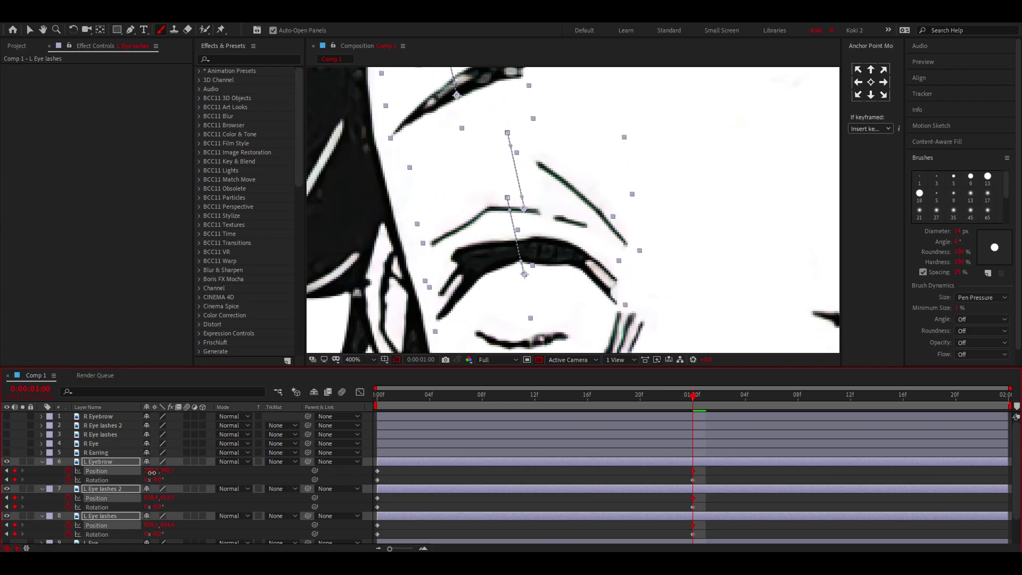
click(734, 473)
At 0:00:01:00, shift the L Eyebrow layer further right and rotate it slightly clockwise
drag(499, 151, 559, 251)
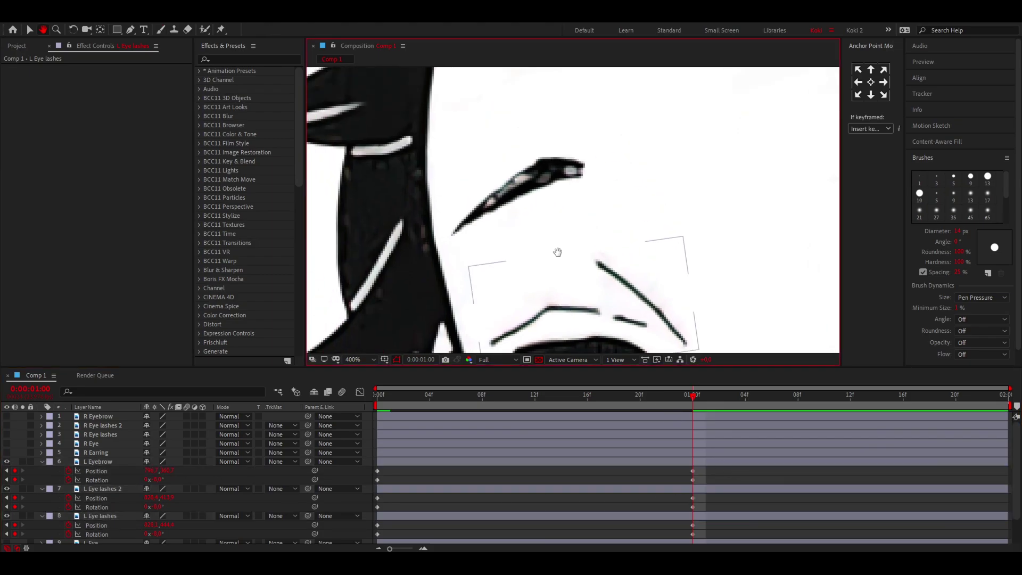
click(527, 184)
click(528, 184)
key(Return)
key(v)
drag(528, 184, 560, 186)
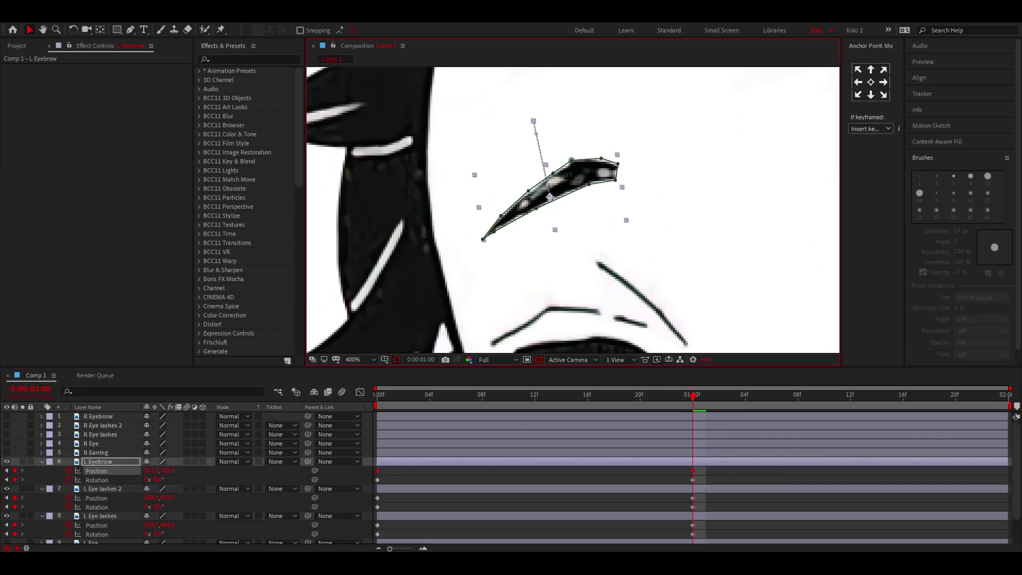
drag(155, 480, 162, 480)
Preview the left eyebrow and eyelash motion with the whole character in view, ending at 0:00:01:00
key(shift+slash)
key(space)
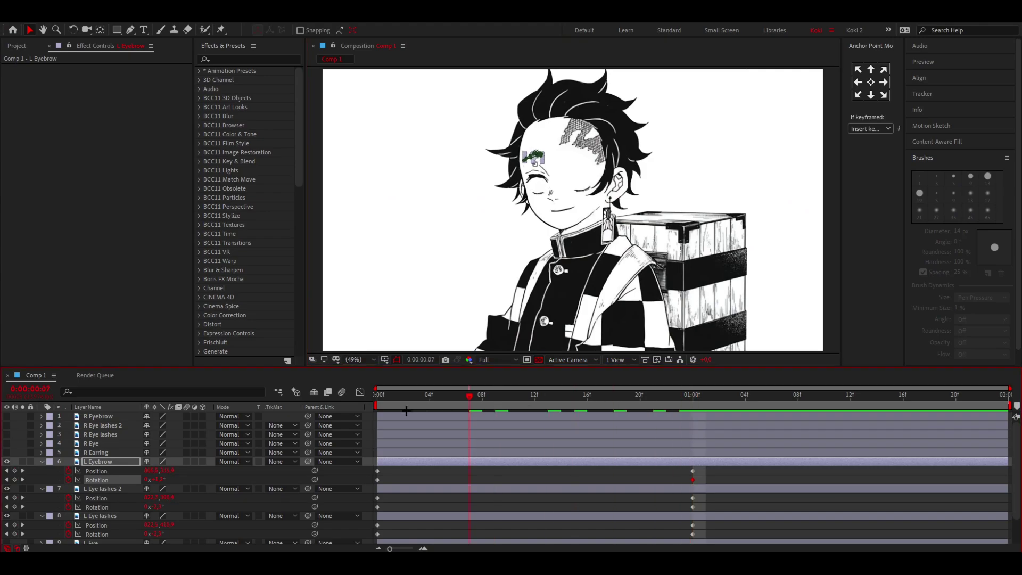
drag(614, 430, 693, 396)
Place seven puppet pins along the lash curve of the L Eye lashes layer at the first frame
scroll(693, 396, down, 3)
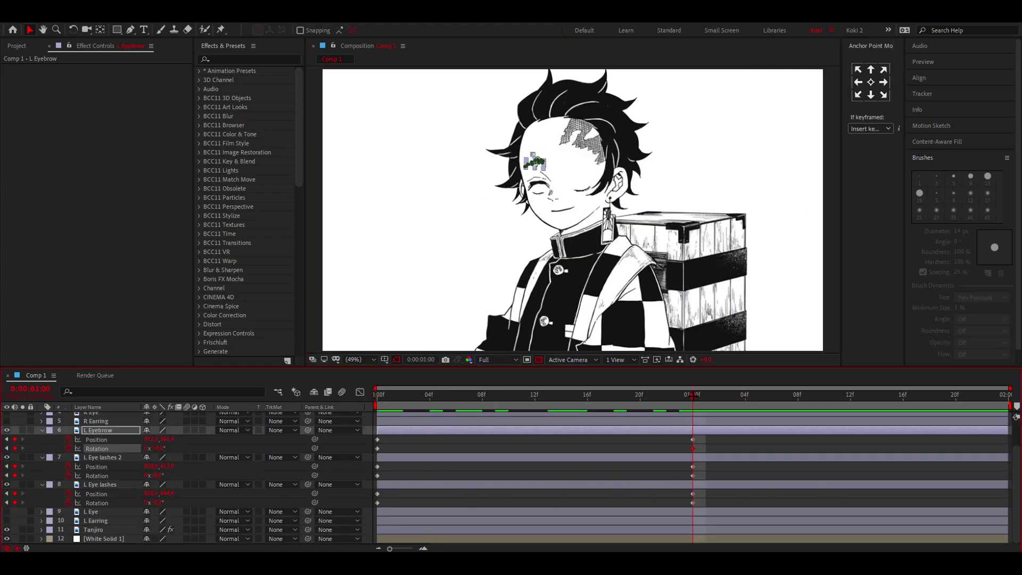
click(116, 486)
scroll(483, 212, up, 5)
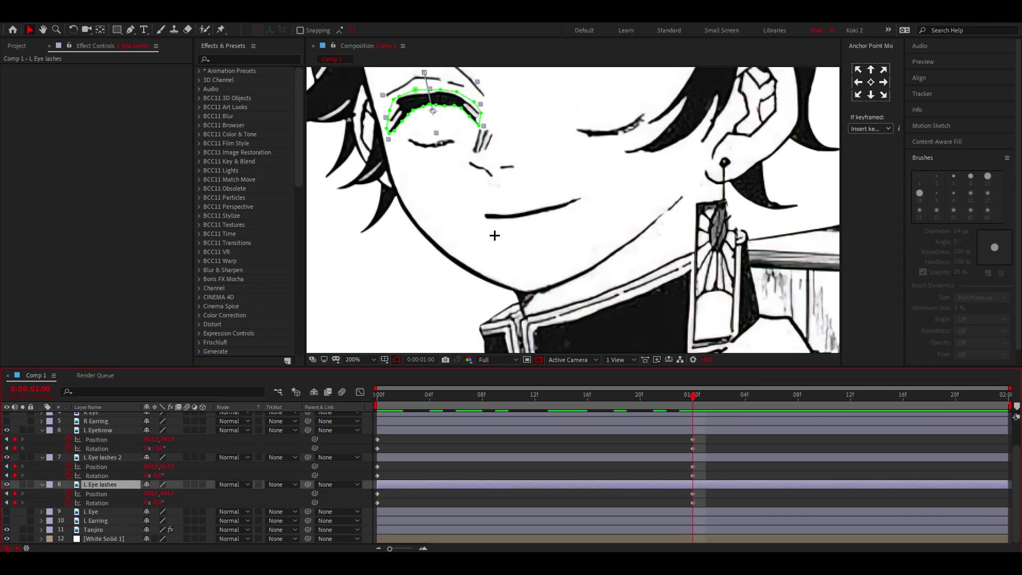
scroll(495, 235, up, 2)
key(Home)
click(222, 29)
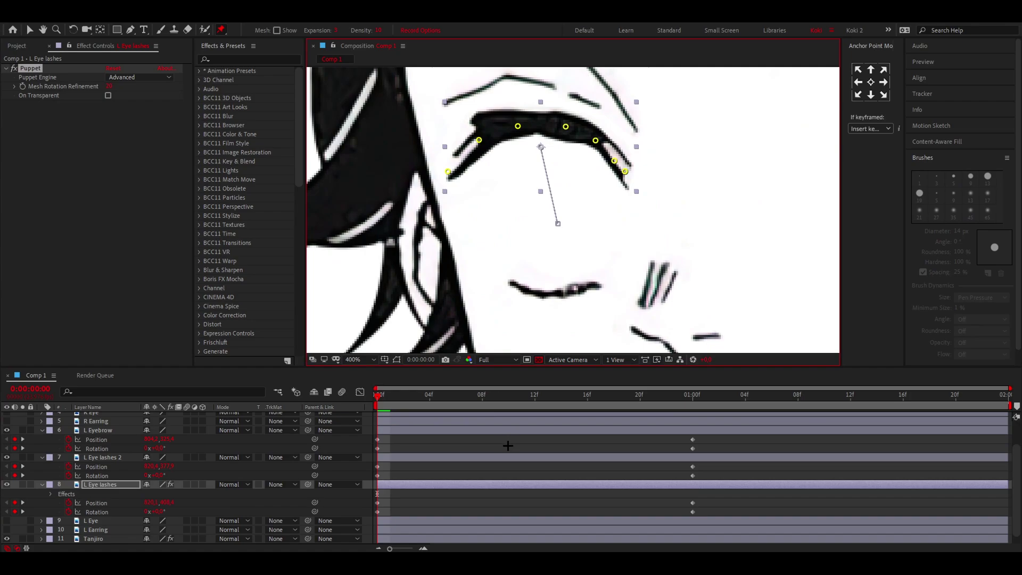
At 0:00:01:00, pull the left and middle puppet pins of L Eye lashes down toward the lower lid line
key(u)
scroll(325, 510, down, 4)
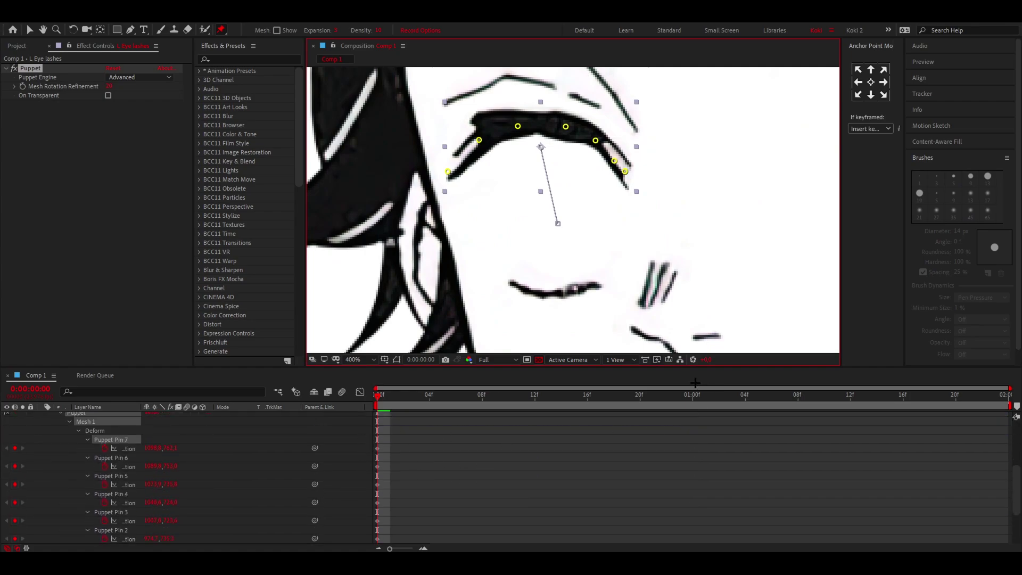
click(694, 394)
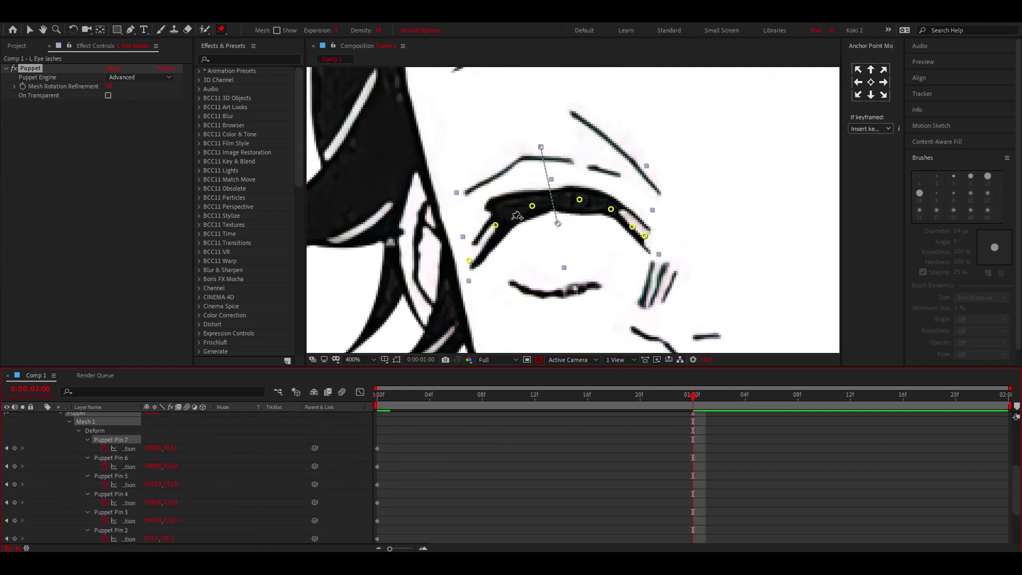
drag(495, 226, 502, 250)
drag(532, 206, 503, 260)
drag(579, 200, 582, 264)
drag(543, 257, 541, 272)
click(502, 260)
Lower the right-side puppet pins of L Eye lashes and raise both end pins to form a closed-eye curve, checking it by scrubbing back
drag(612, 209, 630, 244)
drag(645, 235, 646, 226)
drag(469, 261, 472, 250)
click(582, 264)
drag(611, 254, 610, 258)
drag(472, 250, 474, 241)
click(503, 261)
drag(693, 395, 376, 395)
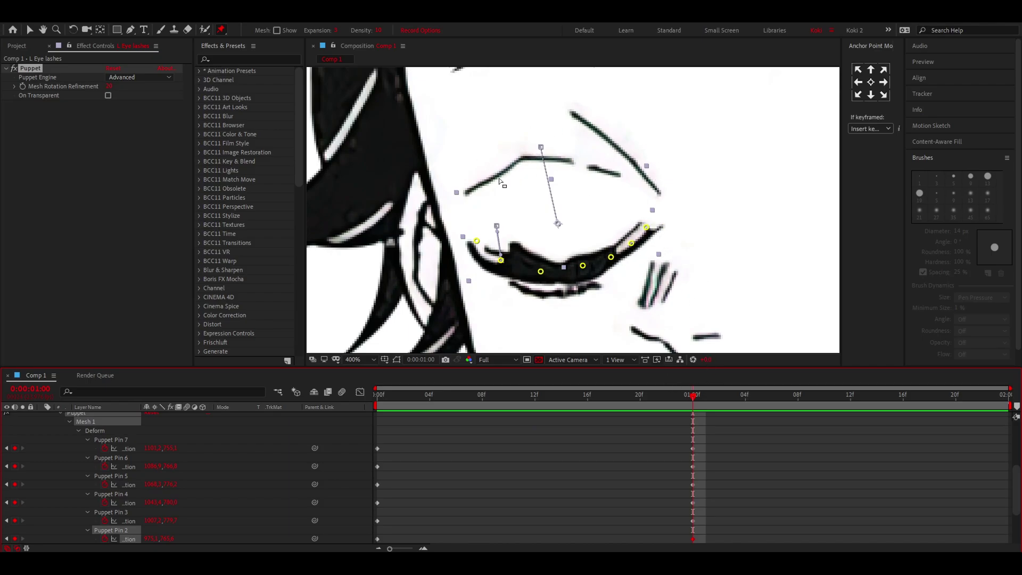
Place five puppet pins along the eyelid lines of the L Eye lashes 2 layer at the first frame
key(u)
click(103, 475)
drag(406, 394, 377, 395)
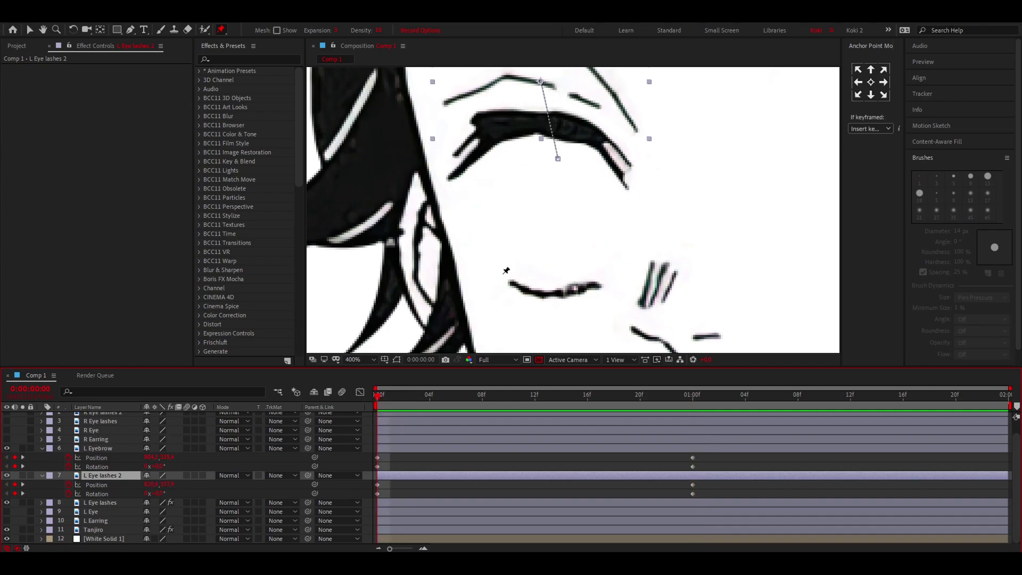
drag(542, 186, 615, 314)
click(518, 227)
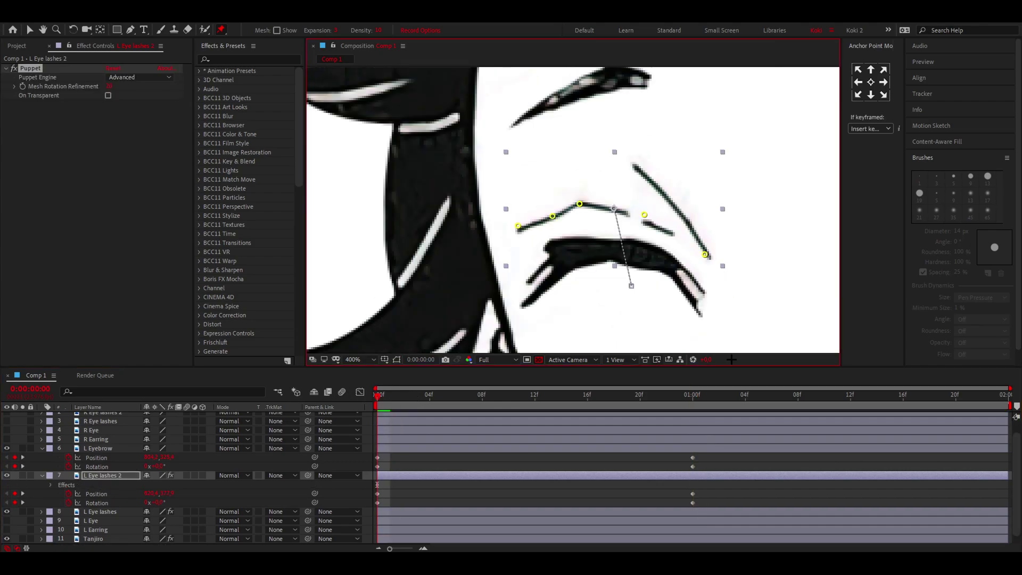
At 0:00:01:00, reposition the middle puppet pins of L Eye lashes 2 to reshape the eyelid crease, checking the movement by scrubbing
click(693, 396)
key(u)
key(u)
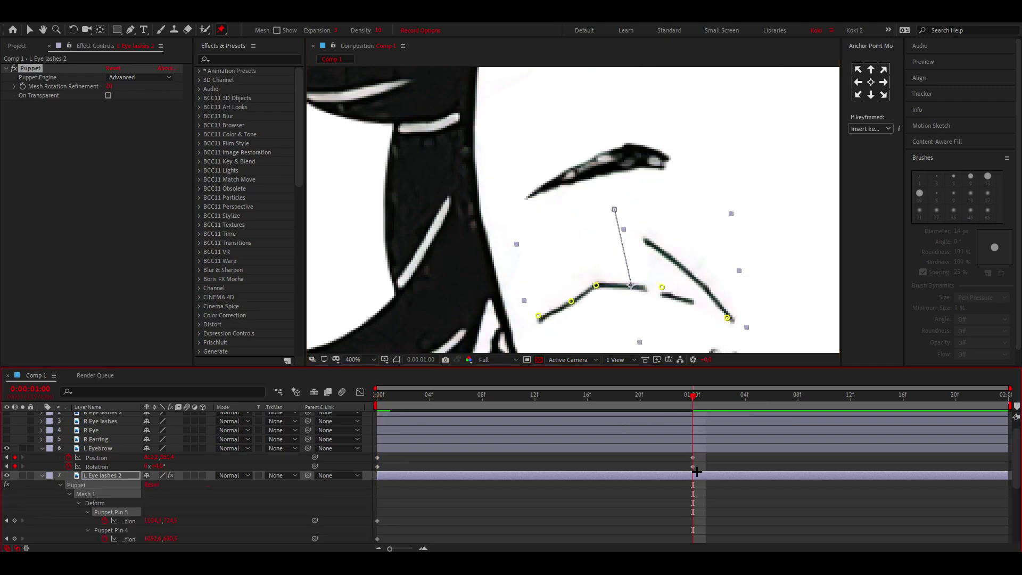
scroll(697, 472, down, 2)
drag(736, 226, 659, 155)
drag(607, 248, 608, 208)
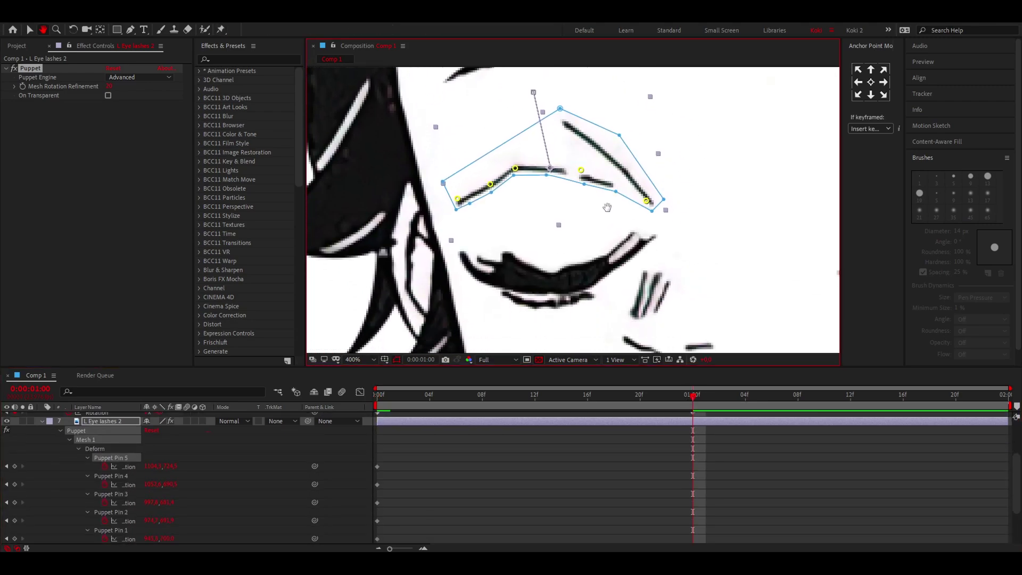
drag(494, 187, 591, 216)
click(492, 213)
drag(692, 396, 376, 405)
drag(405, 172, 457, 400)
mouse_move(386, 400)
mouse_down()
mouse_move(607, 420)
mouse_move(376, 410)
mouse_up()
key(k)
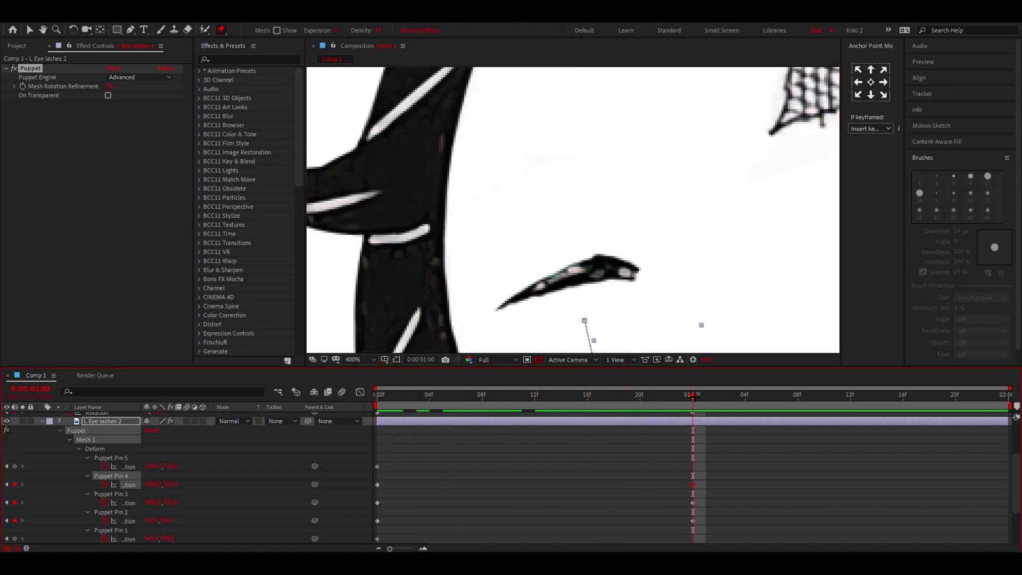
key(space)
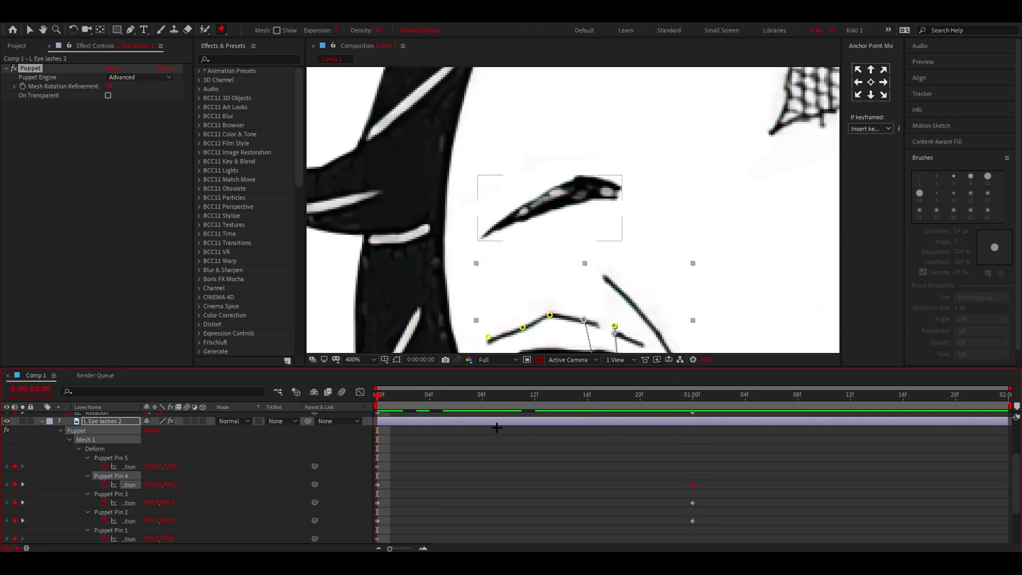
Copy the first-frame Position and Rotation keyframes of L Eyebrow to 0:00:02:00
scroll(590, 451, up, 3)
drag(397, 482, 363, 458)
click(1001, 396)
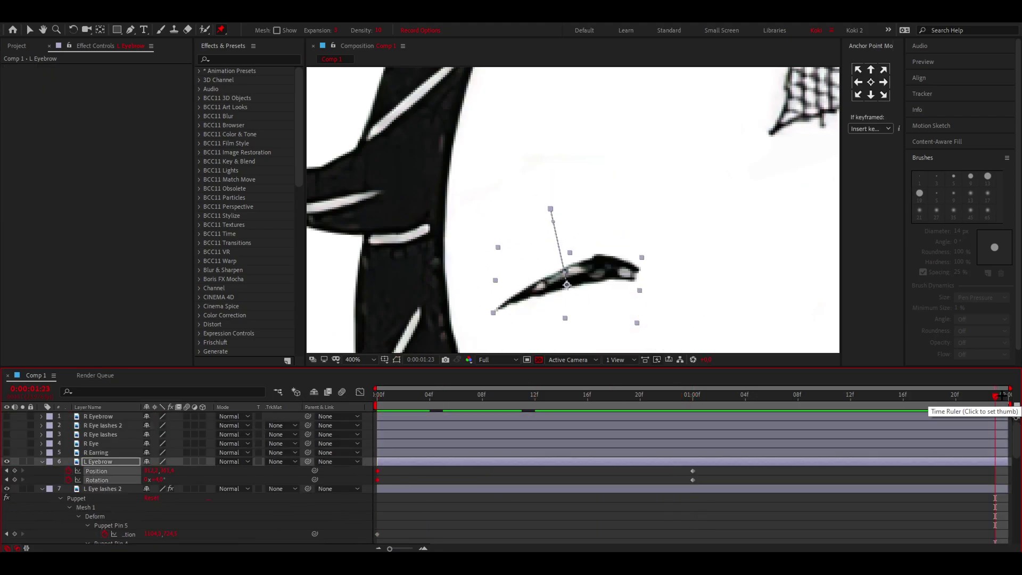
click(1006, 396)
key(ctrl+v)
Copy the first-frame puppet pin, Position and Rotation keyframes of L Eye lashes 2 and L Eye lashes to 0:00:02:00 and preview the blink
scroll(452, 473, down, 6)
drag(445, 477, 375, 472)
key(ctrl+v)
scroll(588, 499, down, 7)
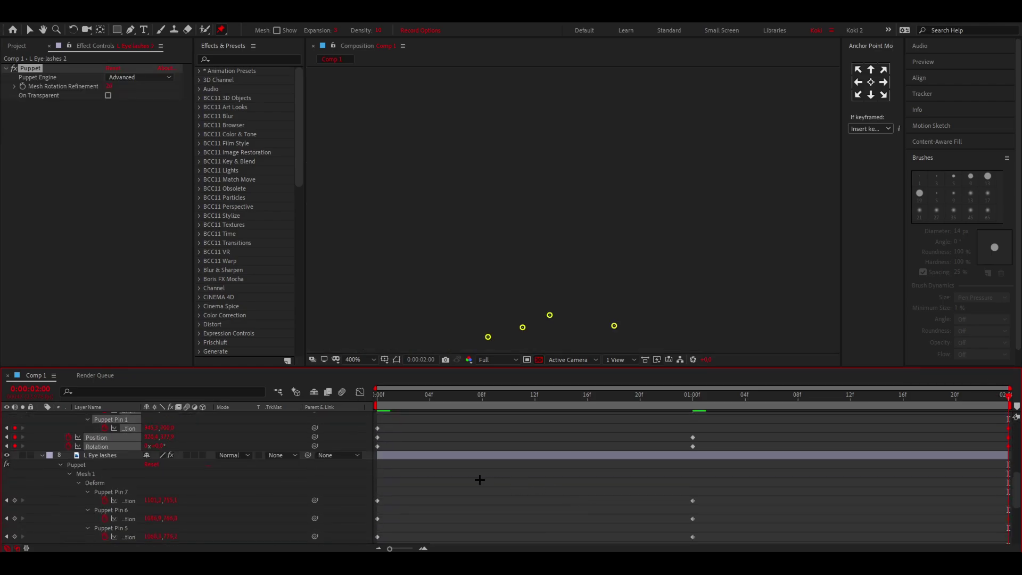
drag(388, 539, 365, 435)
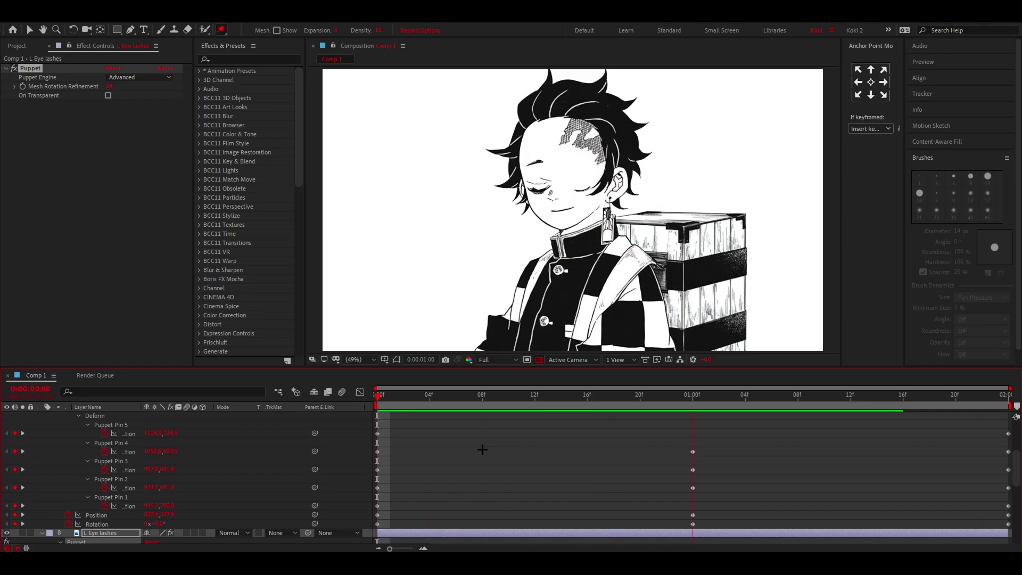
key(space)
Select all keyframes of L Eyebrow, L Eye lashes 2 and L Eye lashes and display their speed graph
scroll(426, 461, up, 5)
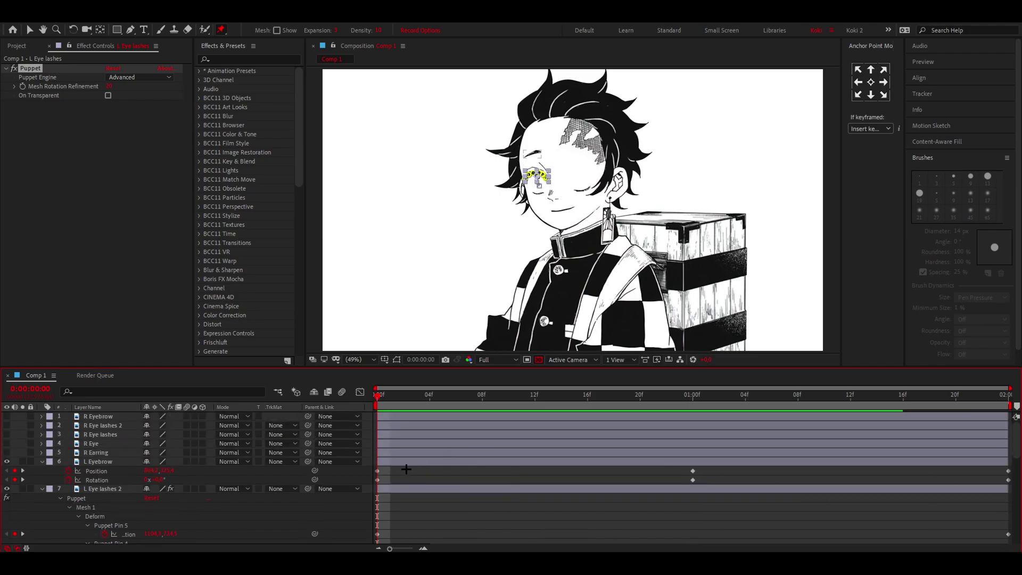
scroll(409, 472, down, 3)
drag(371, 415, 1014, 513)
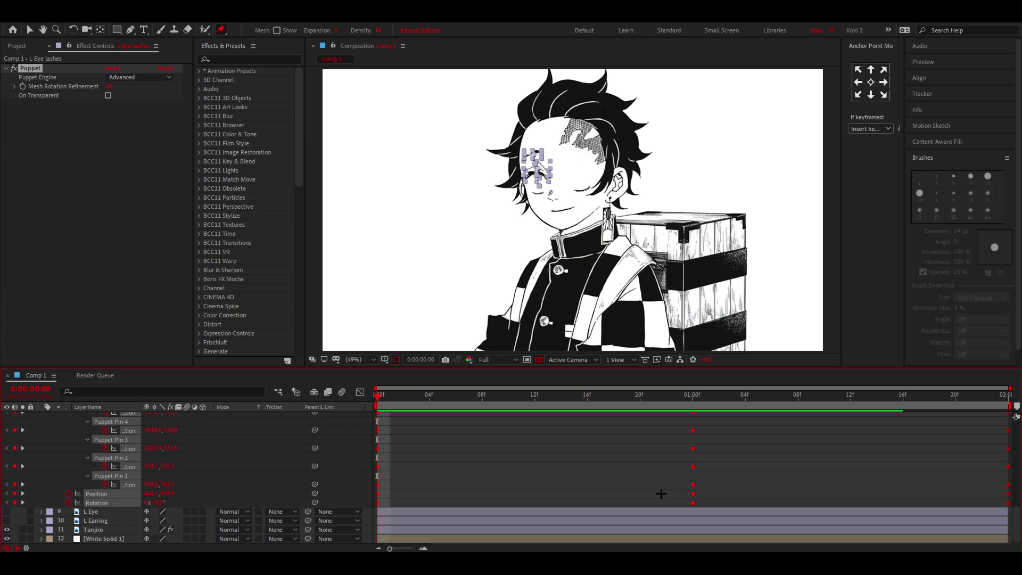
click(360, 392)
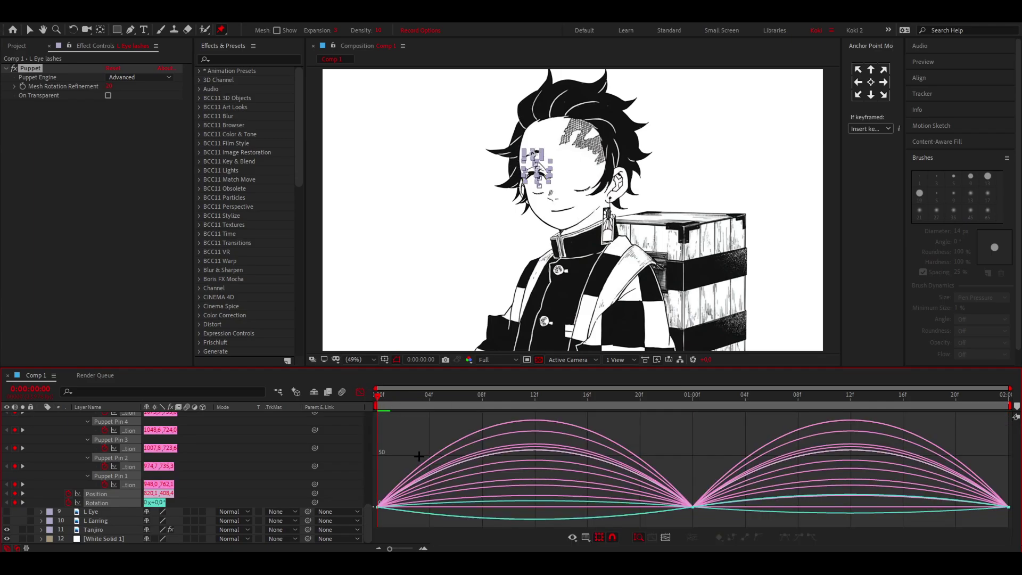
right_click(669, 441)
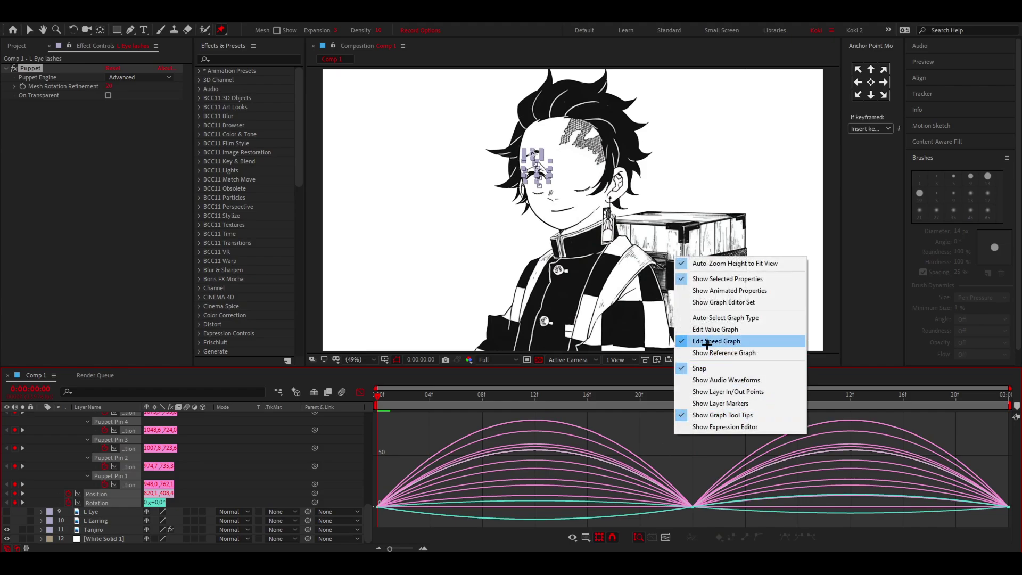
click(729, 330)
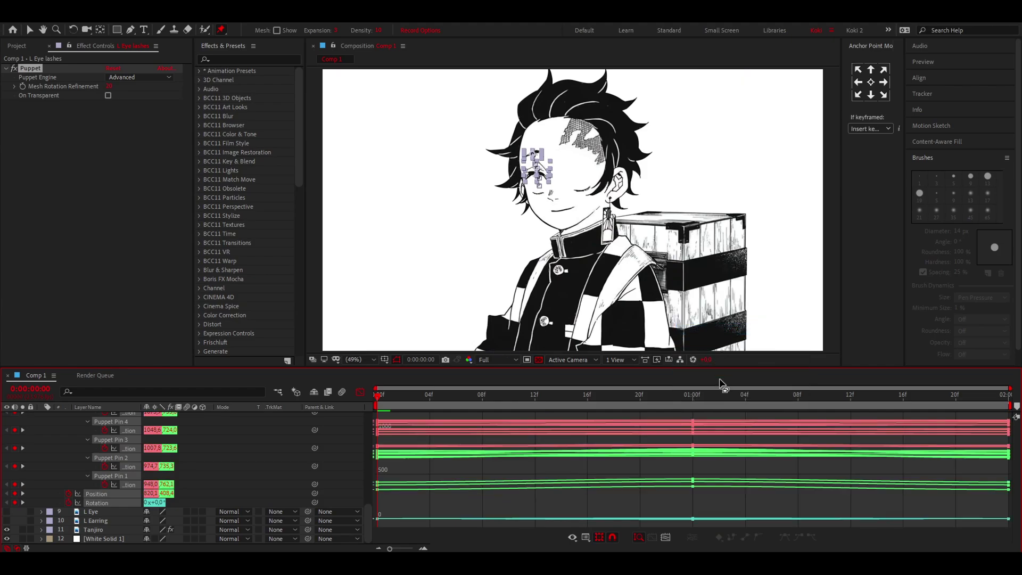
right_click(562, 471)
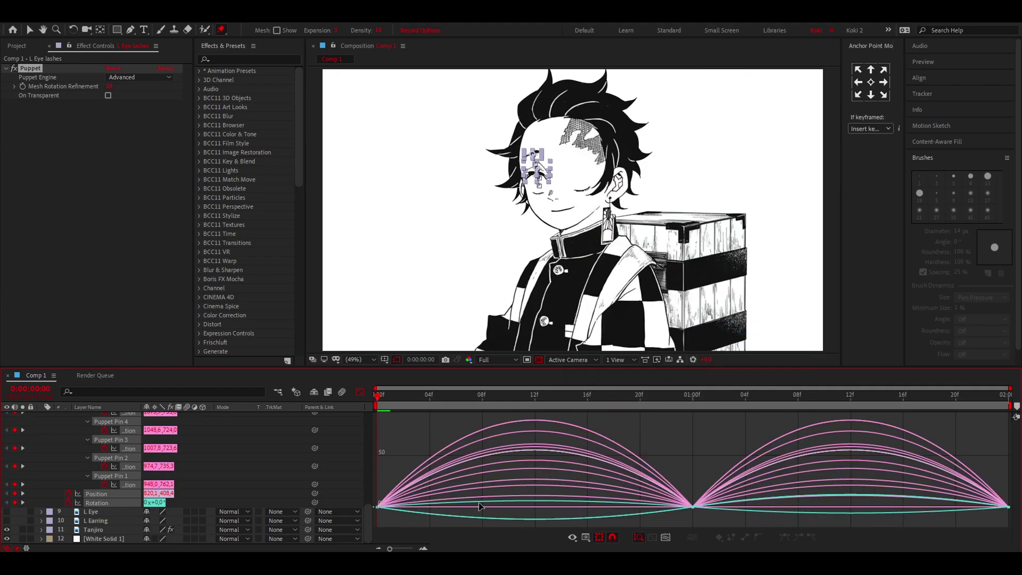
Reshape the selected keyframes' speed curves so each movement peaks early and slows gradually, then collapse the layers' keyframed properties
drag(374, 495, 1011, 518)
drag(430, 505, 411, 507)
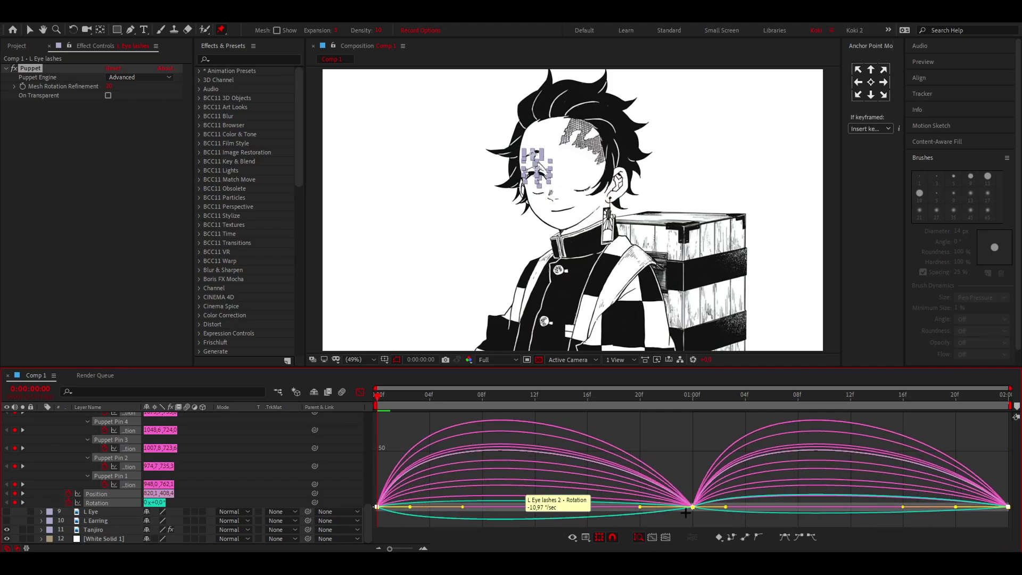
drag(640, 508, 598, 509)
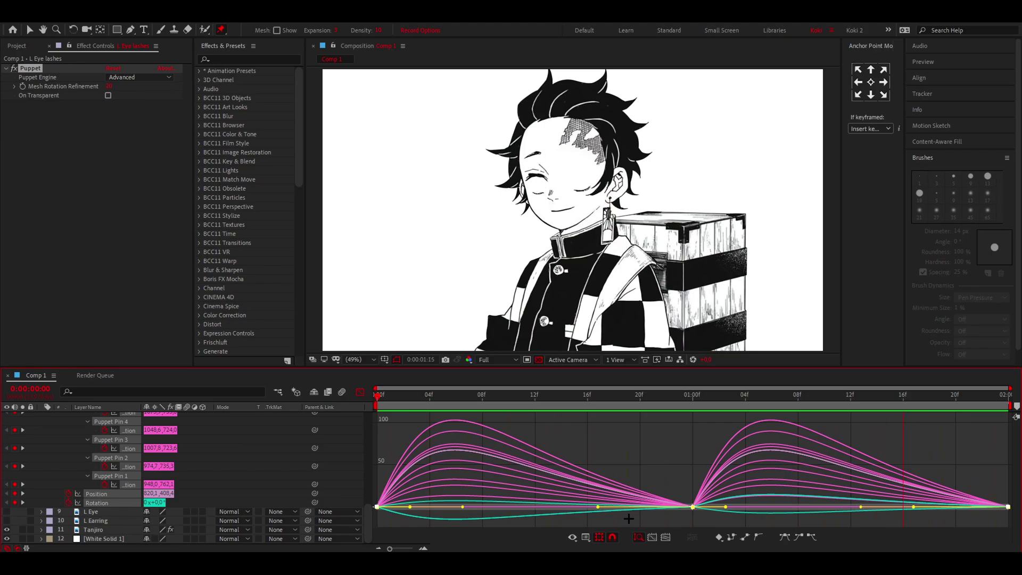
key(u)
click(360, 391)
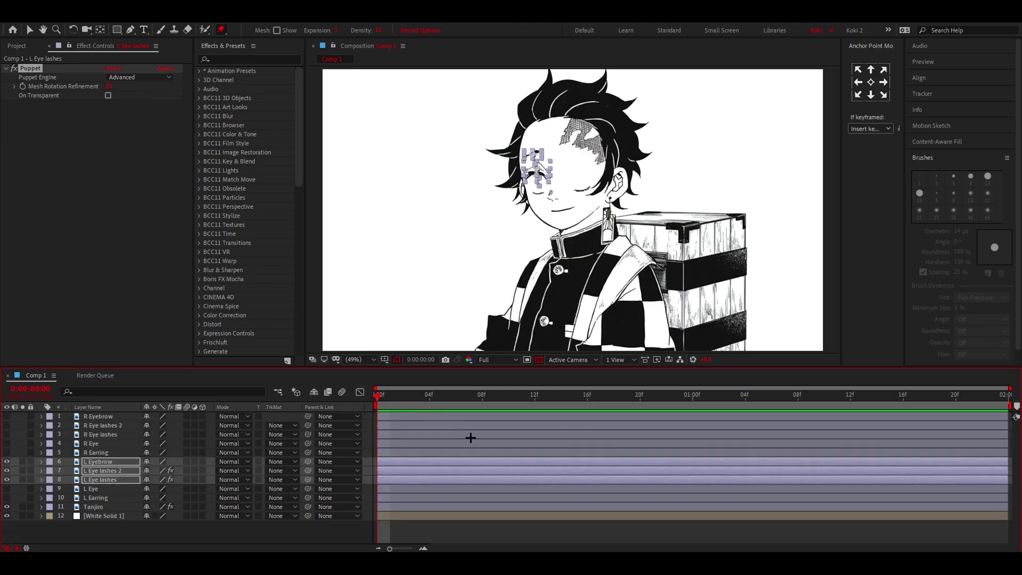
Make the L Eye layer visible and check it against the moving lashes, returning to the first frame
click(399, 488)
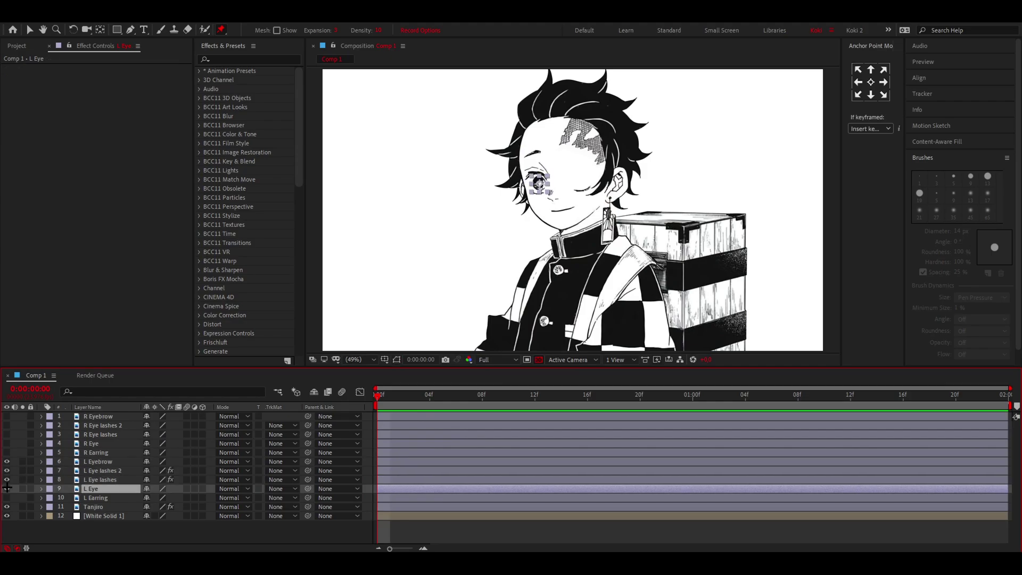
key(period)
key(period)
key(period)
key(space)
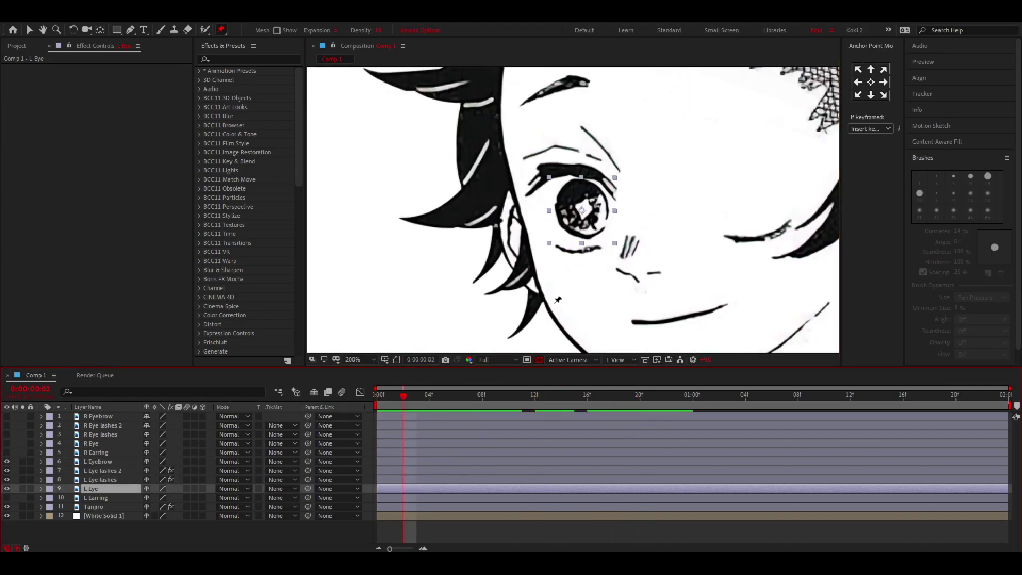
drag(403, 397, 367, 396)
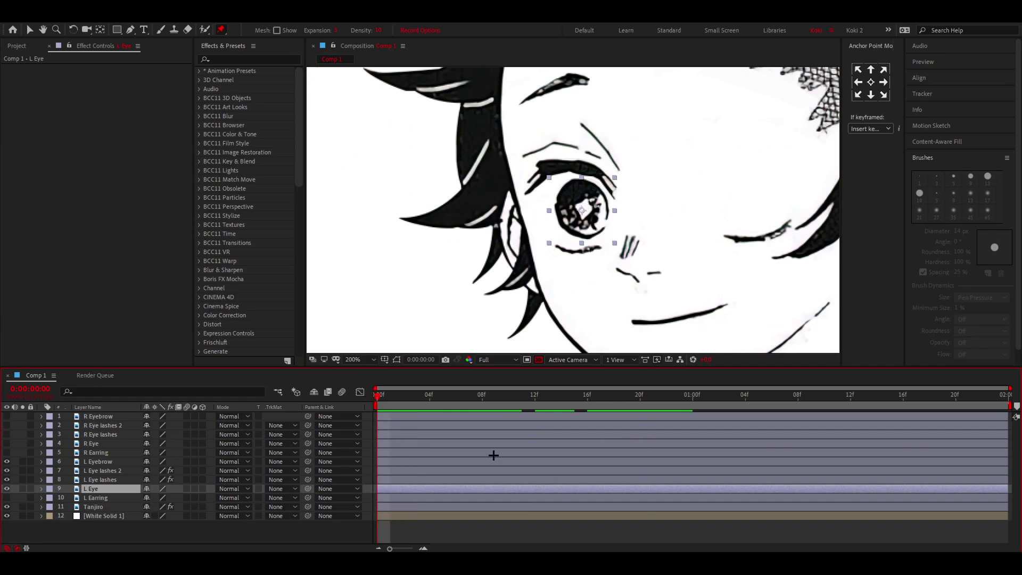
Keyframe L Eye's Position at the first frame, 0:00:01:00 and 0:00:02:00, with a speed curve that peaks early in each movement
key(p)
click(67, 498)
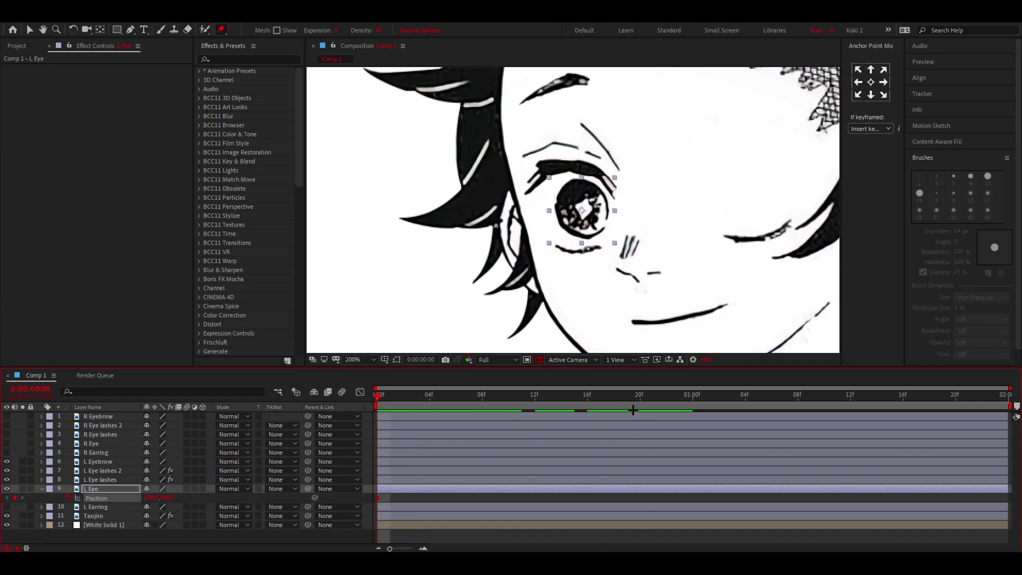
click(693, 395)
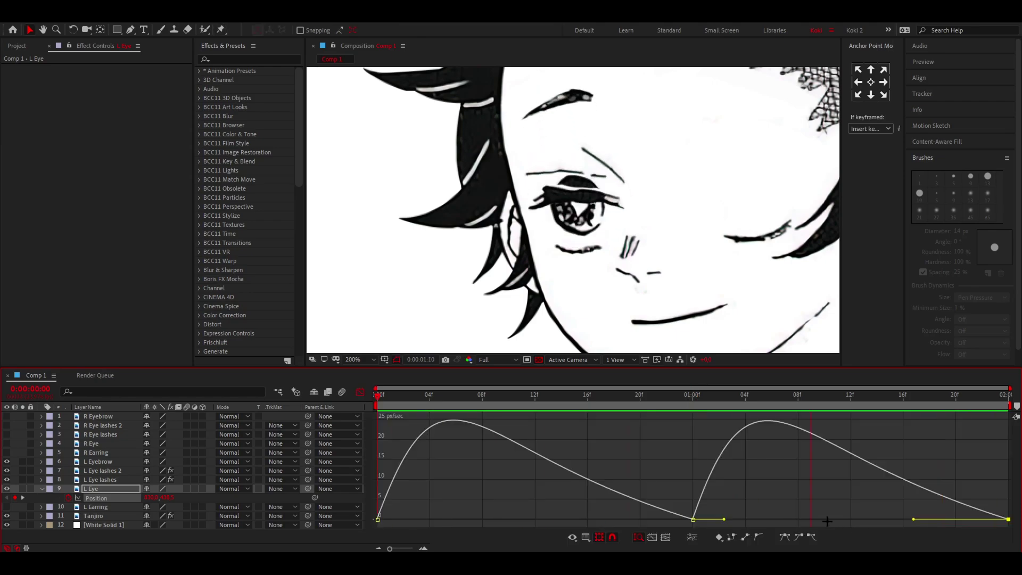
key(space)
key(shift+F3)
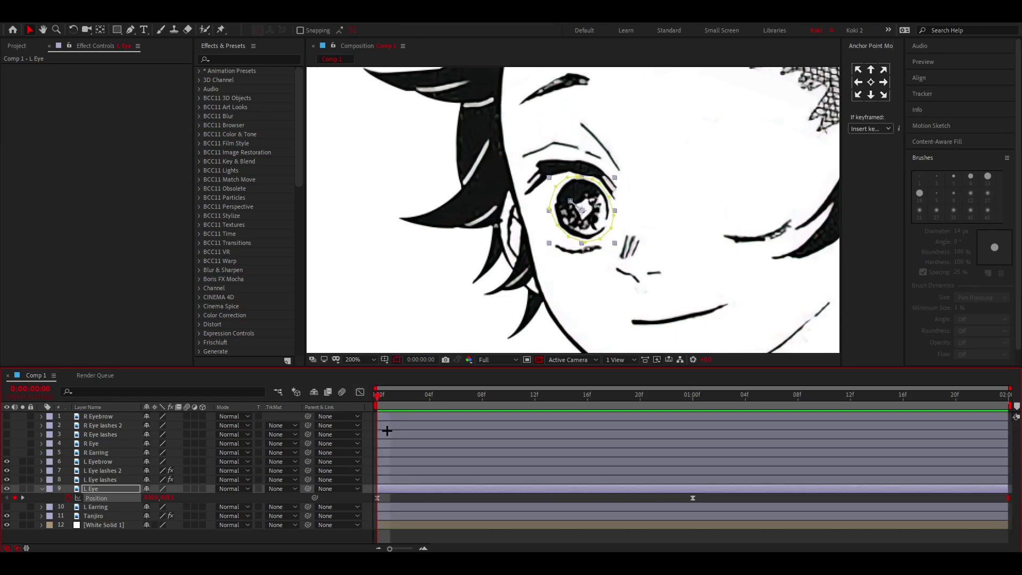
Keyframe L Eye's Mask Path at the first frame, 0:00:01:00 and 0:00:02:00 to hide the iris behind the closing lid, and preview it
key(m)
drag(522, 398, 369, 399)
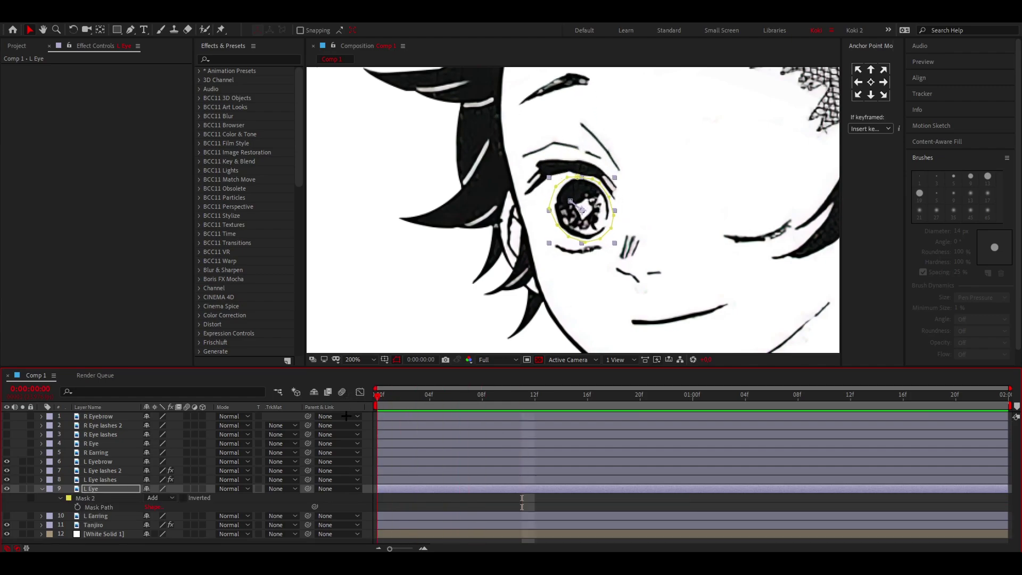
click(77, 508)
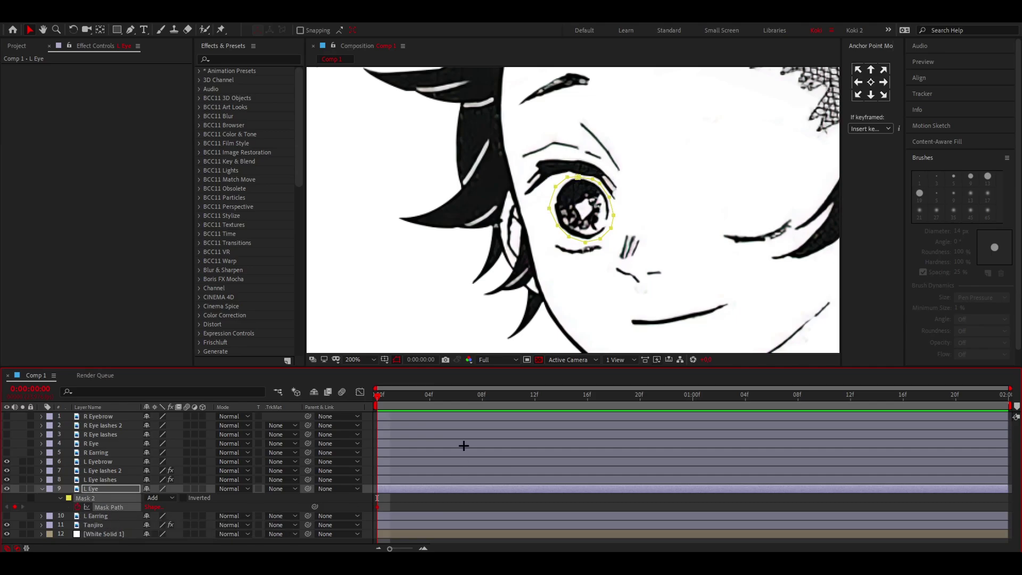
click(687, 410)
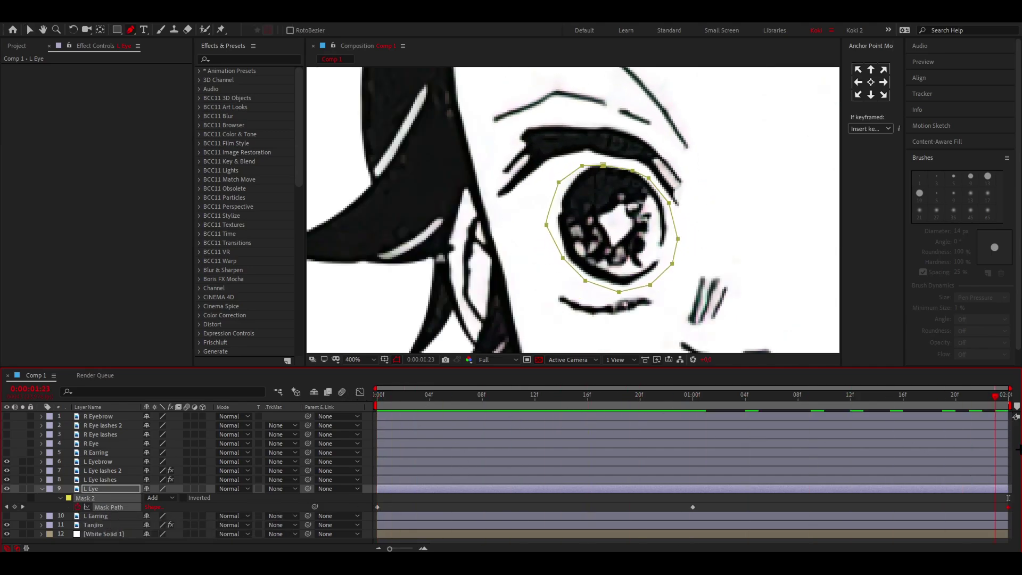
key(Home)
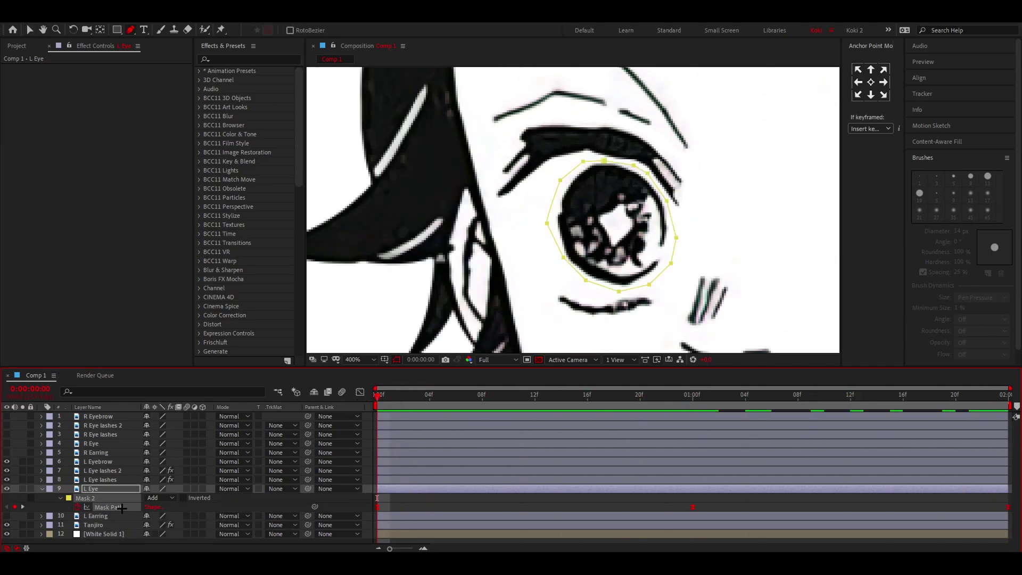
click(360, 391)
click(352, 525)
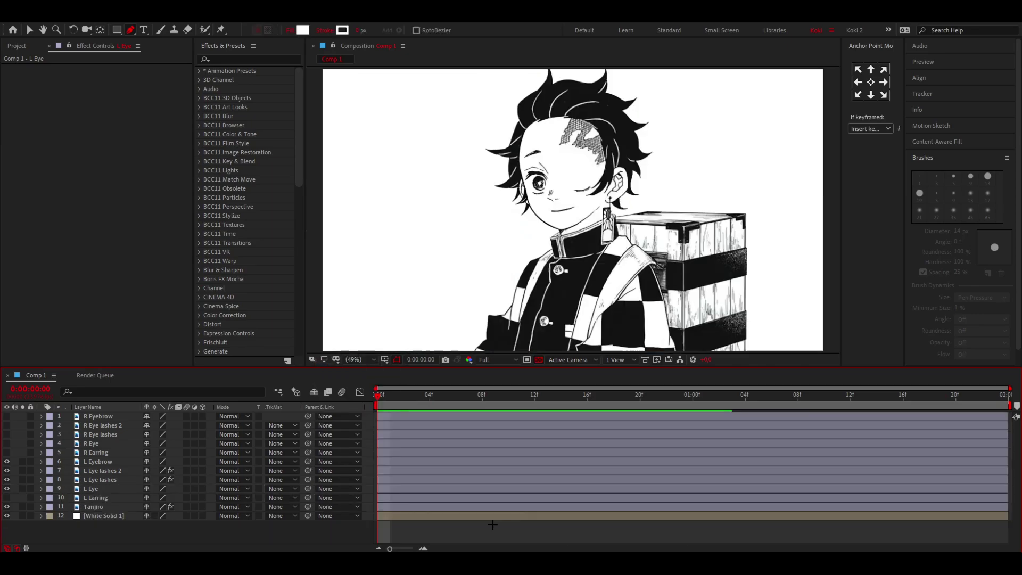
key(space)
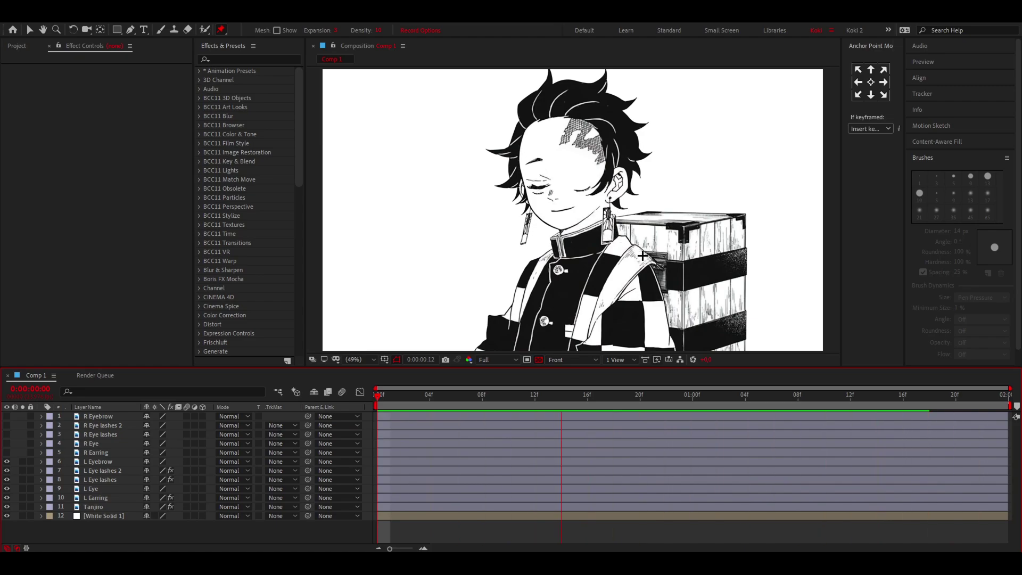
Preview the animation, then toggle the R Earring layer's visibility to compare it with the original drawing underneath
key(space)
key(space)
key(period)
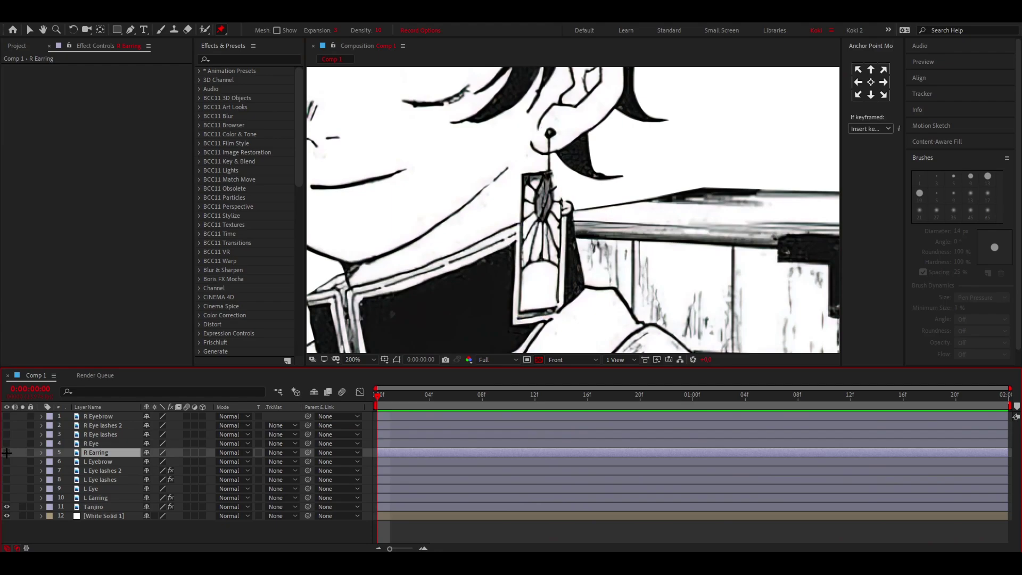
click(6, 453)
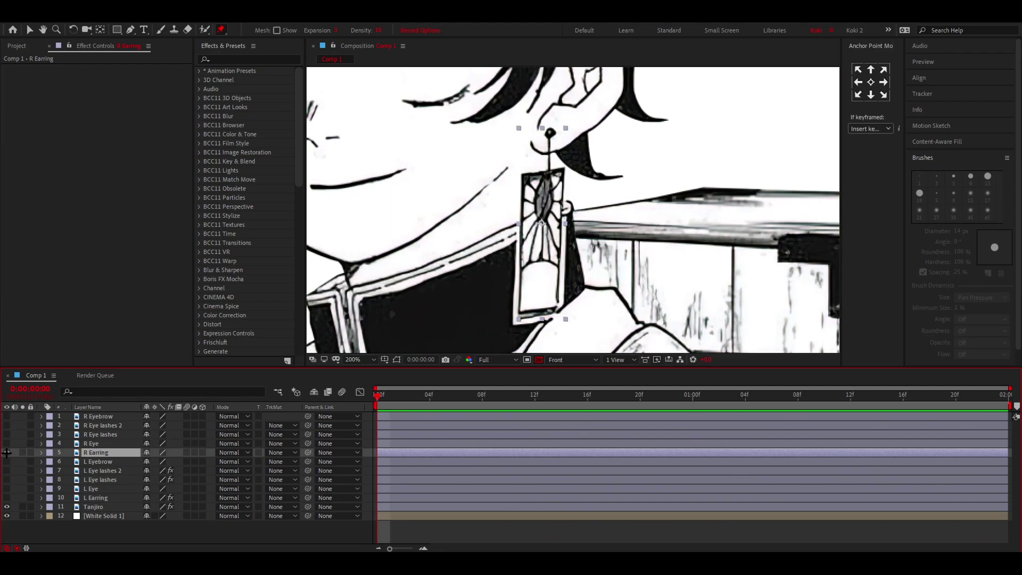
click(6, 453)
Open the Tanjiro layer for painting with the Brush tool and paint collar black over the lower part of the drawn earring
click(93, 507)
key(ctrl+b)
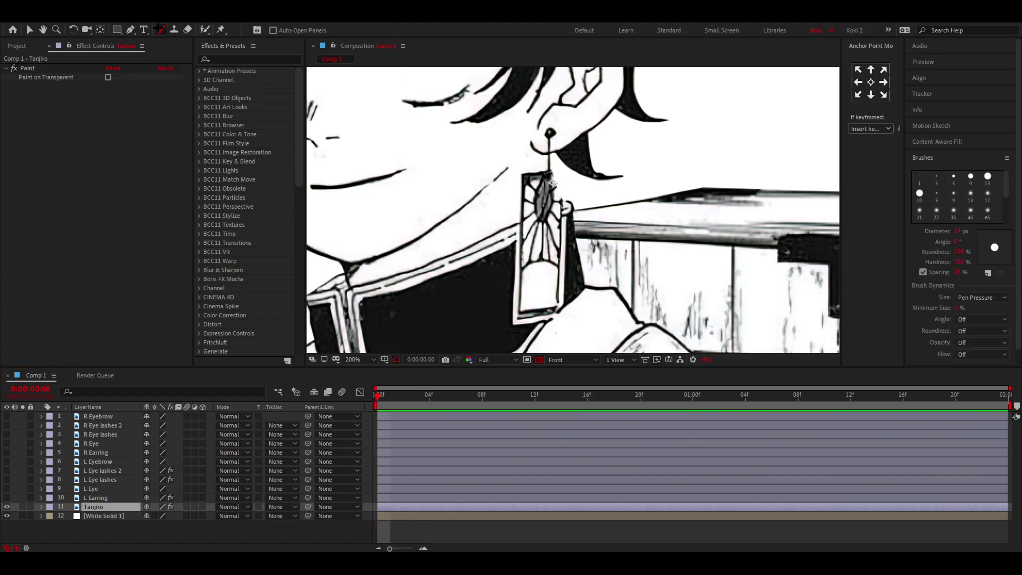
click(28, 69)
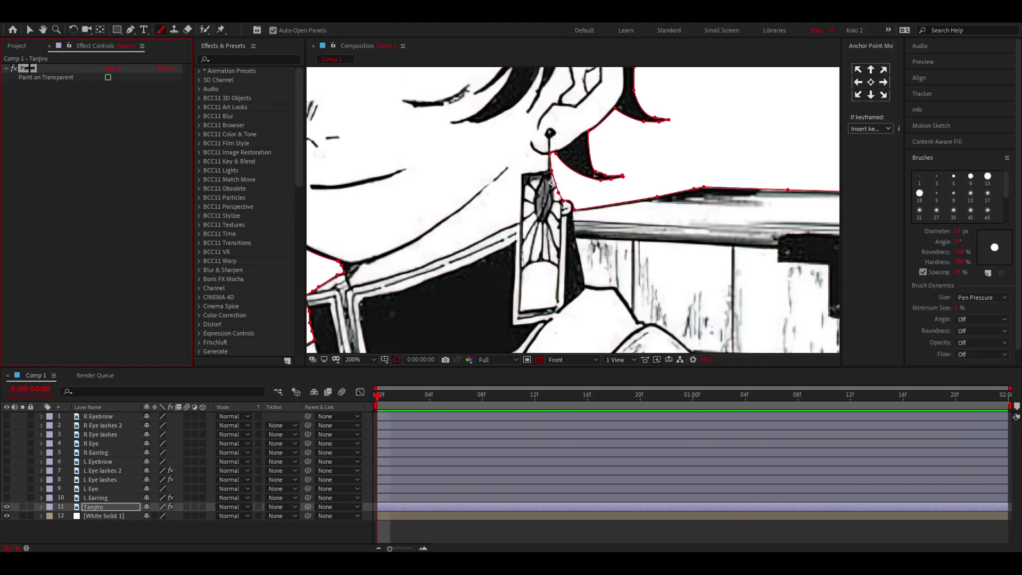
double_click(434, 507)
scroll(623, 253, up, 4)
drag(797, 273, 523, 125)
mouse_move(505, 247)
mouse_down()
mouse_move(480, 213)
mouse_move(499, 252)
mouse_up()
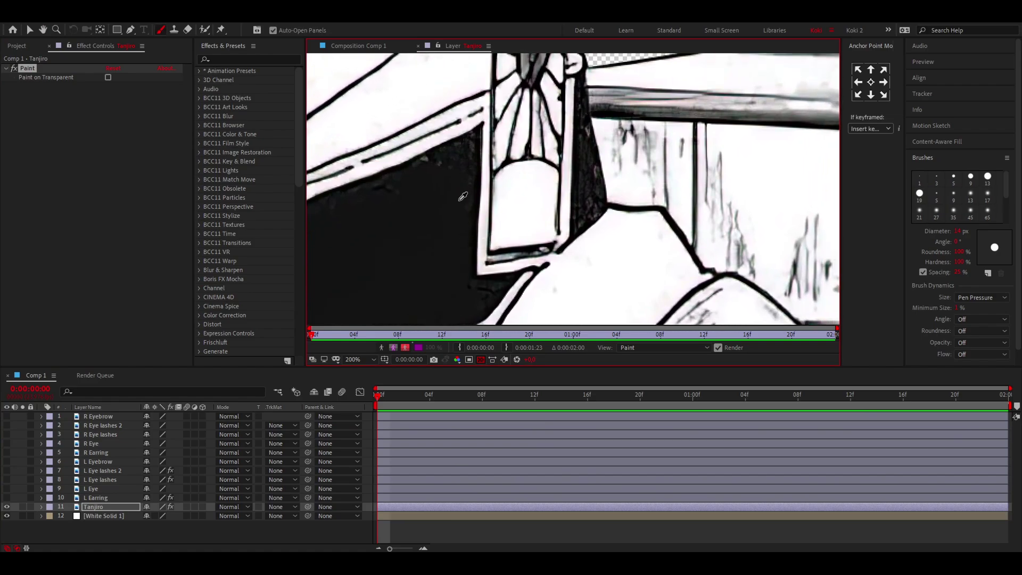
mouse_move(481, 197)
mouse_down()
mouse_move(477, 269)
mouse_move(507, 263)
mouse_move(494, 281)
mouse_move(557, 242)
mouse_move(555, 210)
mouse_move(544, 218)
mouse_move(531, 209)
mouse_move(519, 224)
mouse_move(478, 186)
mouse_move(493, 197)
mouse_move(476, 147)
mouse_move(478, 139)
mouse_move(546, 139)
mouse_move(562, 120)
mouse_move(560, 97)
mouse_move(580, 92)
mouse_move(565, 84)
mouse_move(502, 123)
mouse_up()
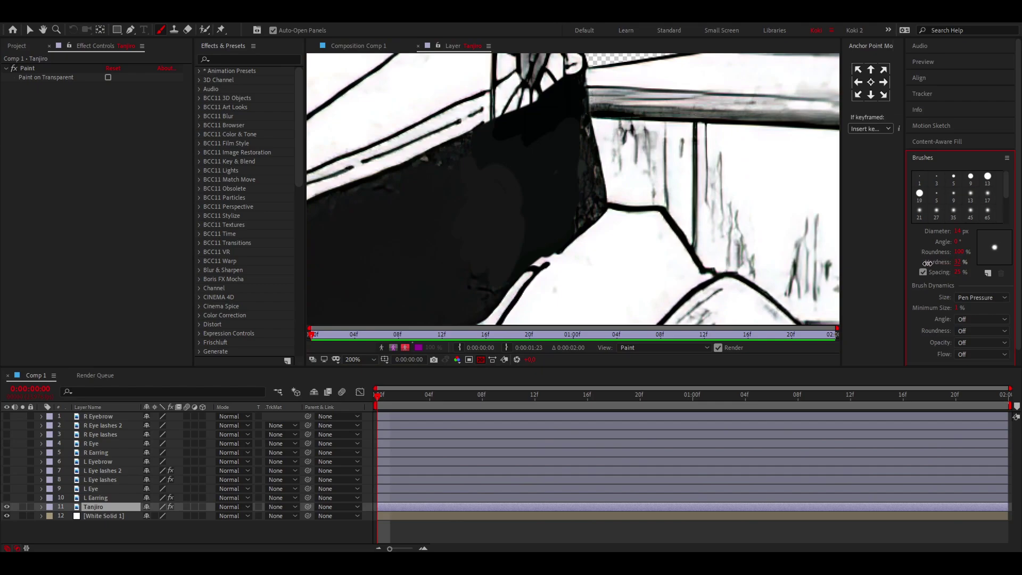
Blend the uneven black patches on the repaired collar with a soft brush at 0% hardness
ctrl+drag(471, 225, 481, 230)
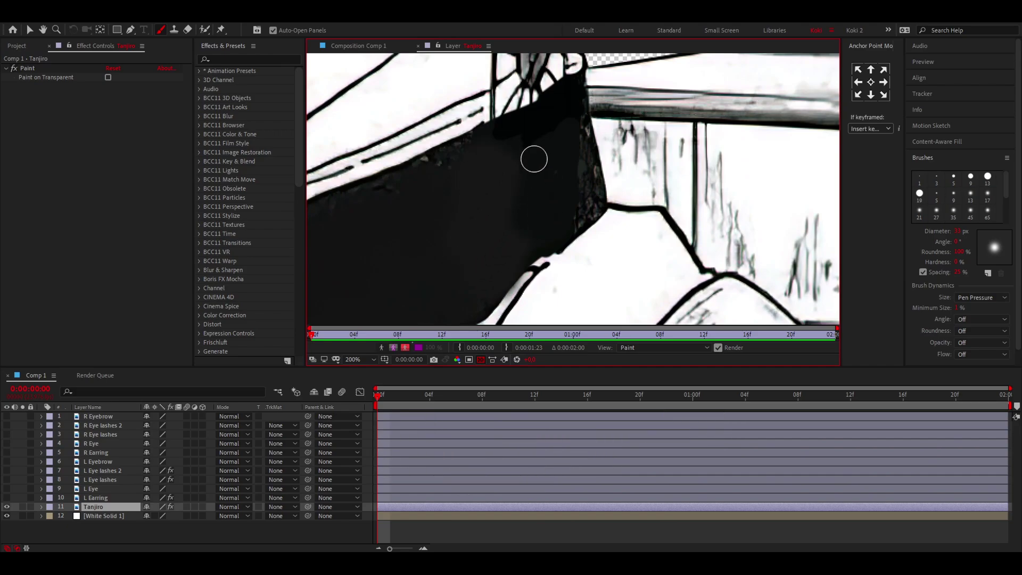
mouse_move(527, 218)
mouse_down()
mouse_move(547, 208)
mouse_move(541, 189)
mouse_move(567, 210)
mouse_up()
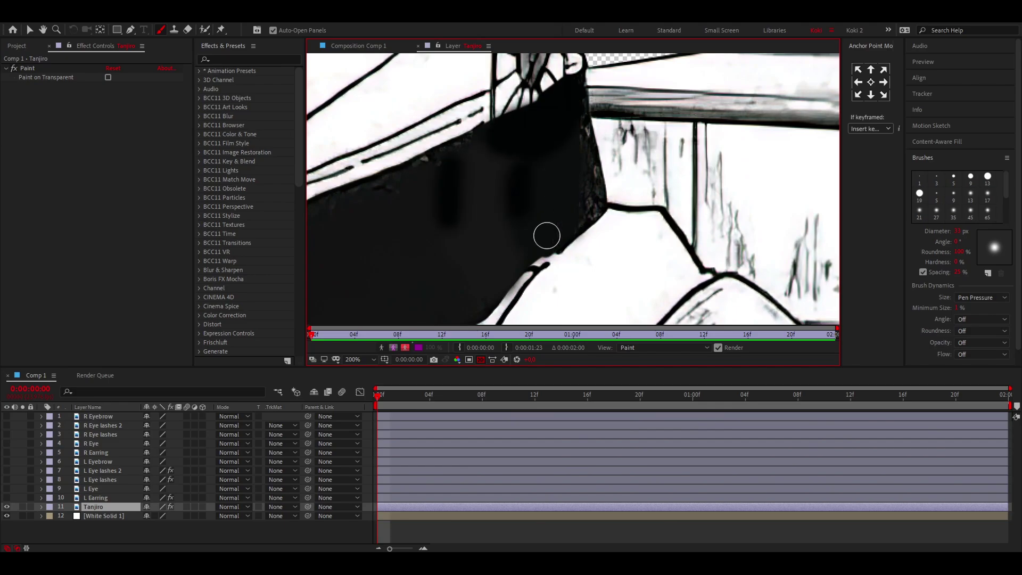
key(ctrl+z)
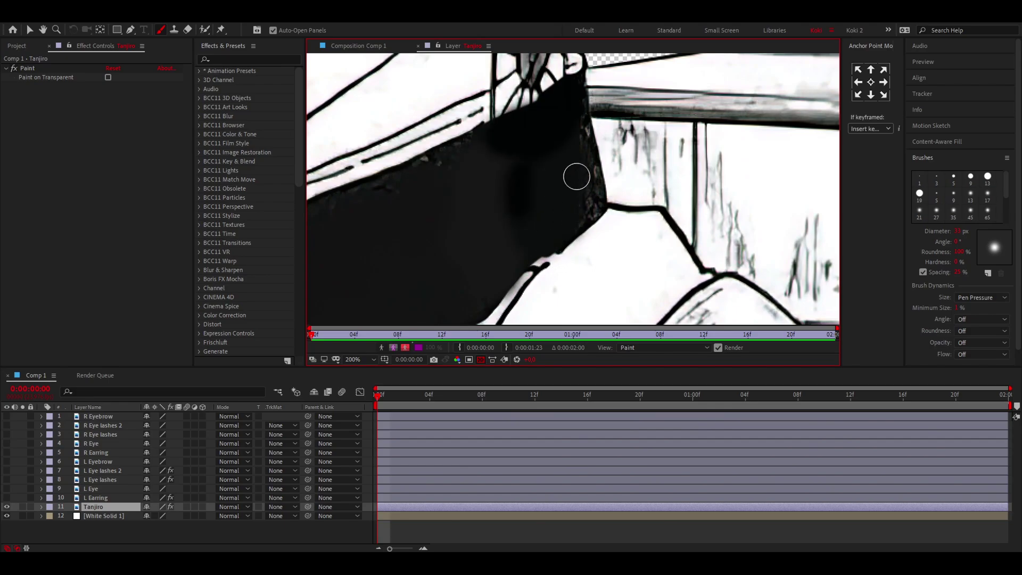
scroll(559, 222, down, 3)
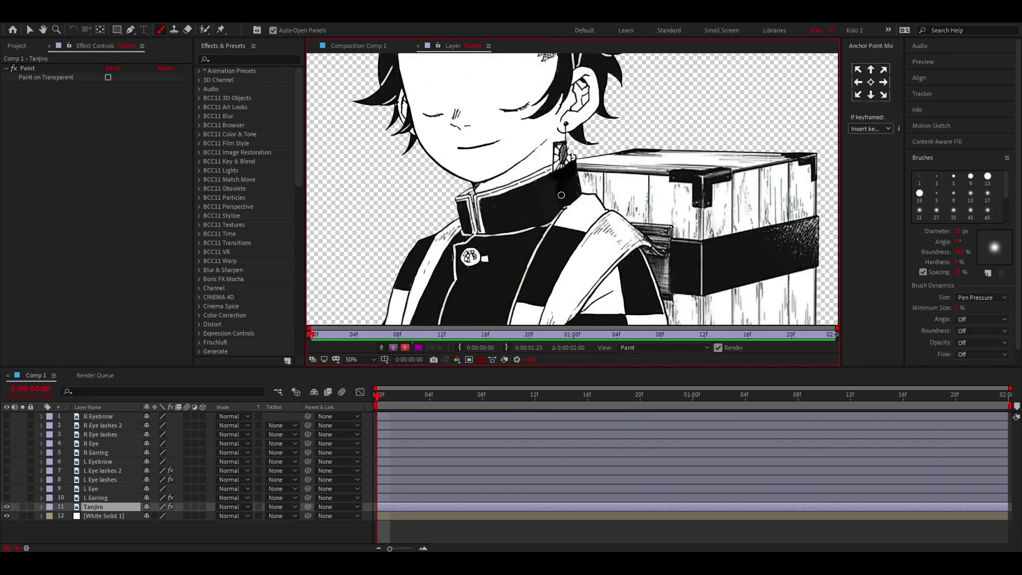
scroll(561, 195, up, 3)
drag(498, 217, 510, 171)
mouse_move(510, 170)
mouse_down()
mouse_move(496, 178)
mouse_move(508, 217)
mouse_move(496, 171)
mouse_up()
scroll(548, 205, down, 1)
scroll(549, 207, down, 3)
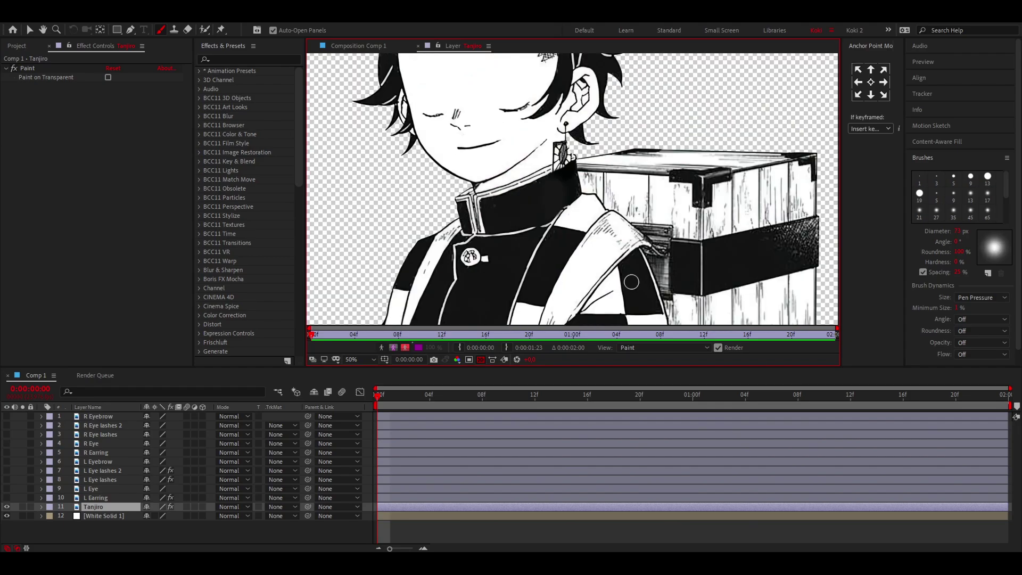
scroll(552, 258, up, 6)
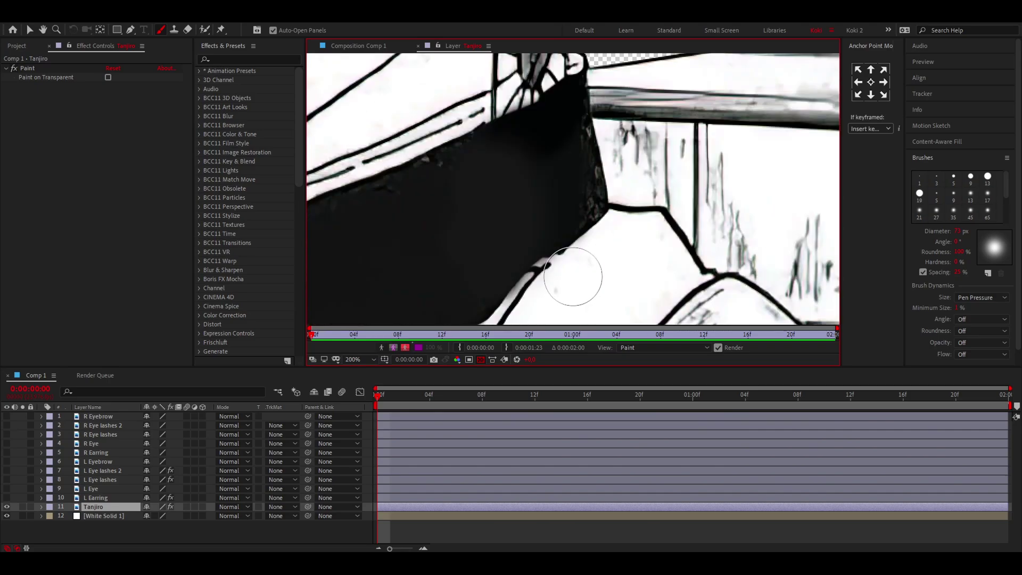
drag(525, 115, 494, 212)
Set the brush hardness to 100% and paint white over the collar trim and the remaining upper part of the drawn earring
scroll(524, 247, up, 1)
drag(958, 231, 941, 233)
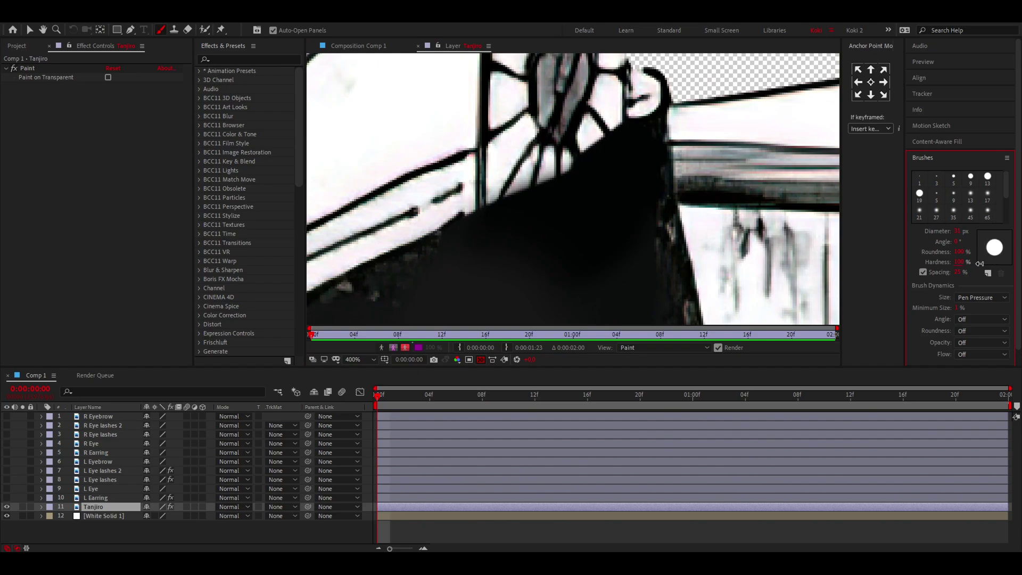
mouse_move(466, 202)
ctrl+mouse_down()
mouse_move(443, 203)
mouse_move(543, 174)
mouse_move(610, 116)
mouse_move(623, 80)
mouse_move(482, 161)
ctrl+mouse_up()
key(space)
drag(514, 130, 514, 255)
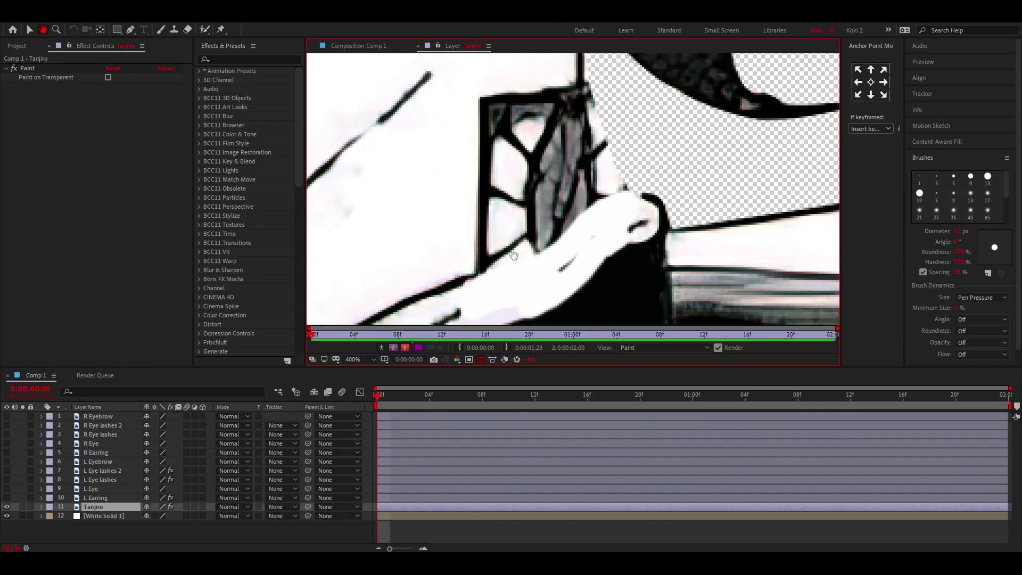
scroll(514, 256, down, 1)
mouse_move(530, 190)
mouse_down()
mouse_move(573, 110)
mouse_move(592, 188)
mouse_move(536, 214)
mouse_move(562, 196)
mouse_up()
Extend the collar's two trim lines across the painted-out area to its back corner with a thin dark brush
scroll(530, 255, up, 2)
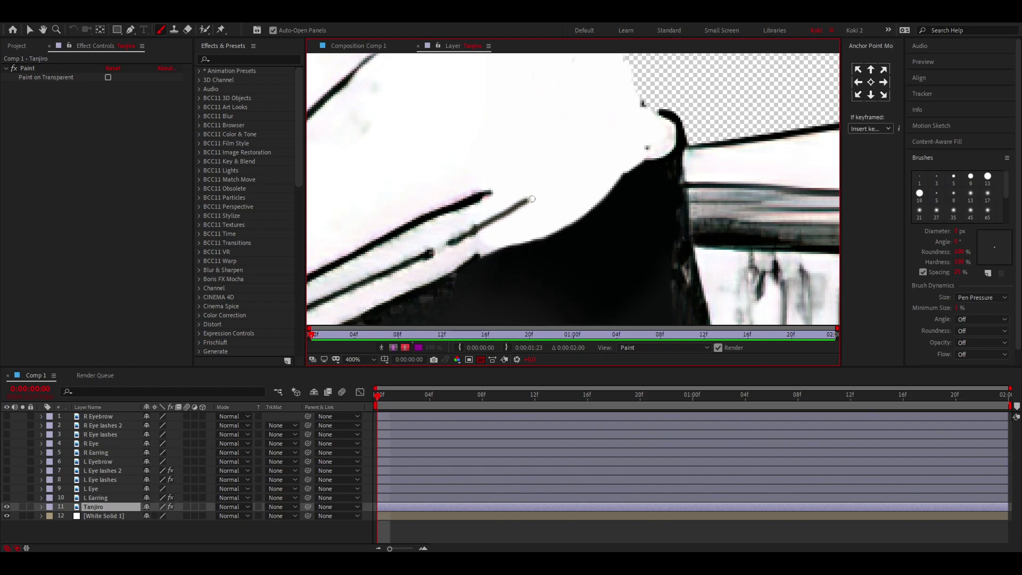
mouse_move(582, 168)
mouse_down()
mouse_move(658, 139)
mouse_move(661, 123)
mouse_up()
drag(486, 194, 644, 113)
scroll(552, 172, down, 3)
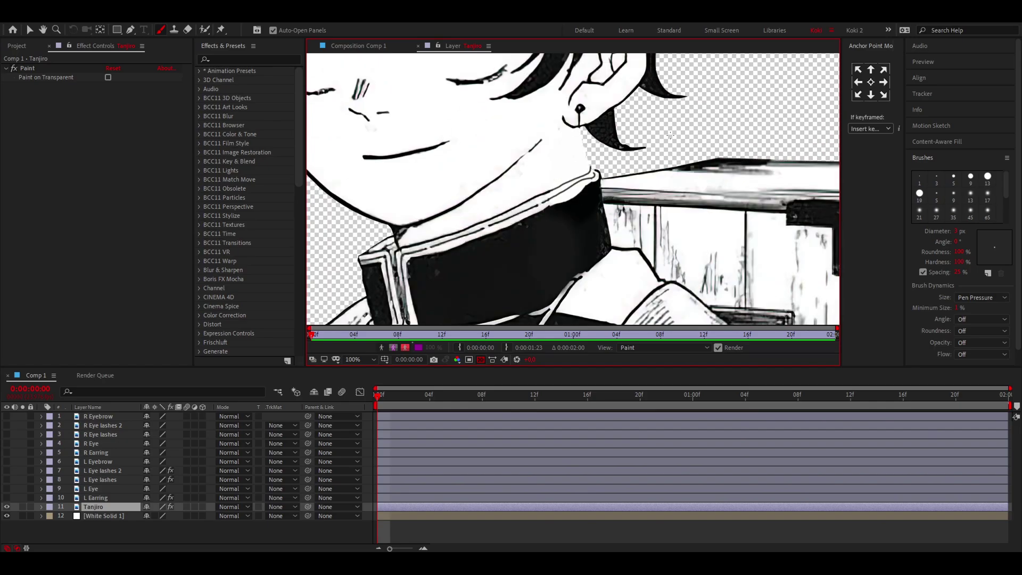
Draw the missing neck contour from below the earlobe down to the back corner of the collar
scroll(575, 190, up, 2)
drag(575, 190, 591, 264)
drag(589, 144, 617, 222)
scroll(592, 186, down, 2)
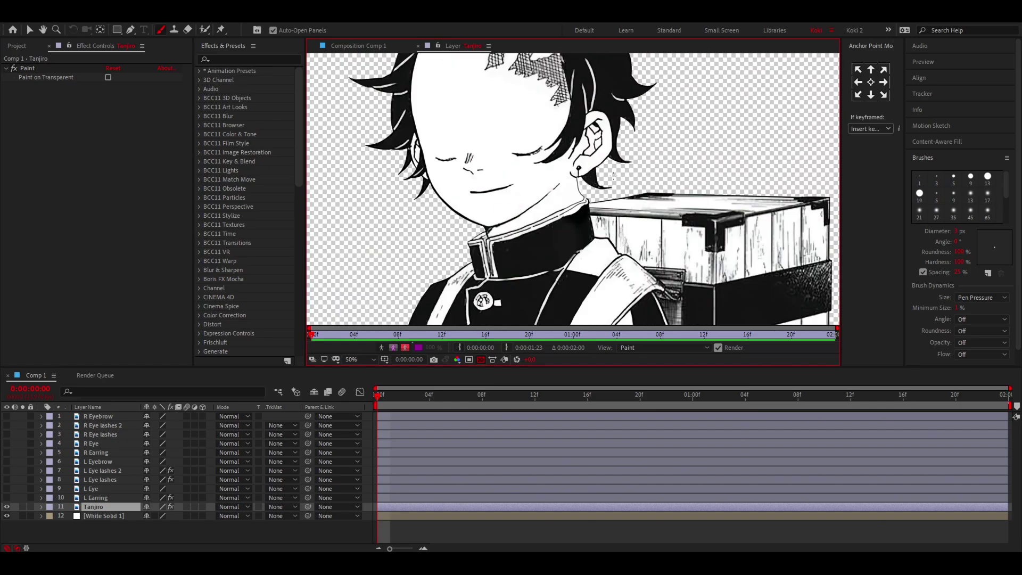
scroll(591, 186, up, 3)
mouse_move(617, 103)
mouse_down()
mouse_move(627, 159)
mouse_move(617, 156)
mouse_move(609, 109)
mouse_move(610, 162)
mouse_move(658, 253)
mouse_up()
click(162, 30)
scroll(657, 253, down, 5)
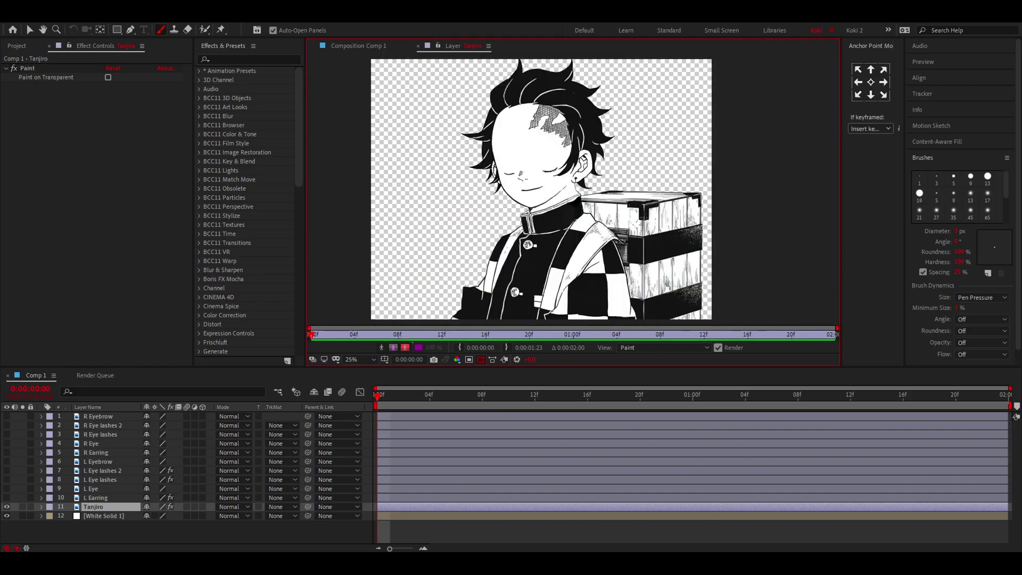
Clean up the collar's black edge along the underside of the redrawn trim
scroll(531, 227, up, 4)
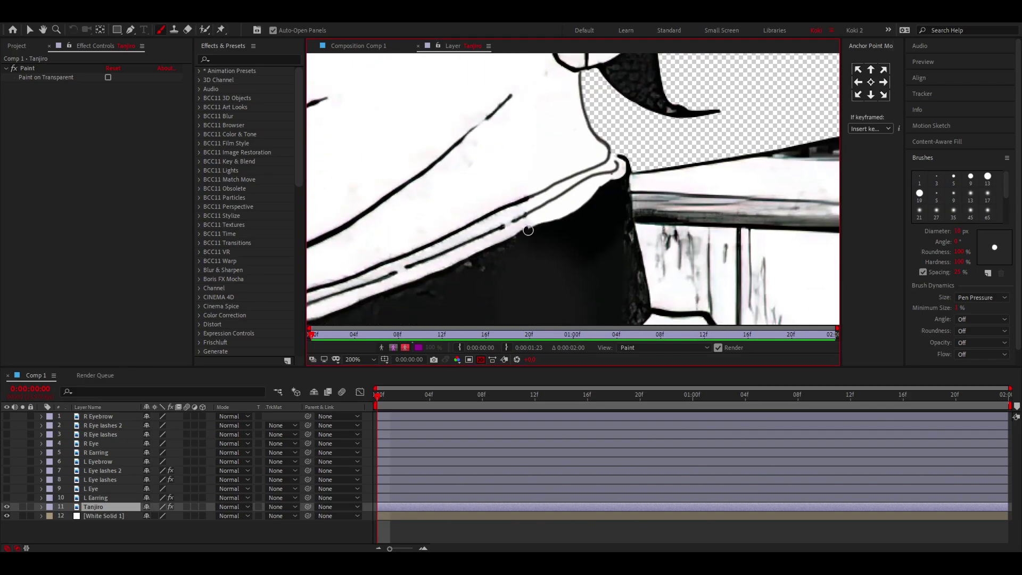
drag(528, 230, 617, 179)
scroll(618, 178, down, 3)
scroll(661, 128, up, 5)
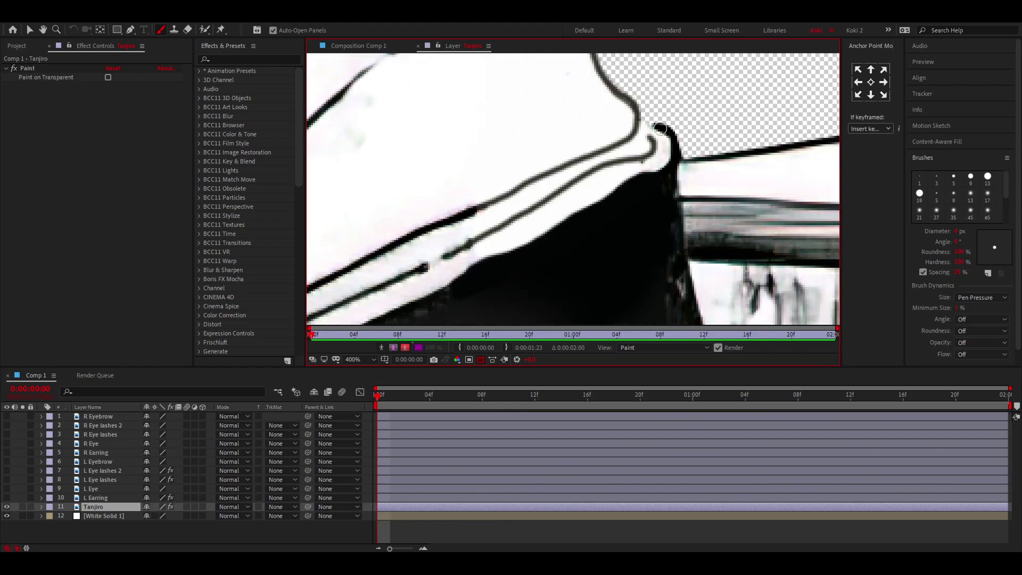
scroll(637, 213, down, 3)
scroll(552, 233, down, 2)
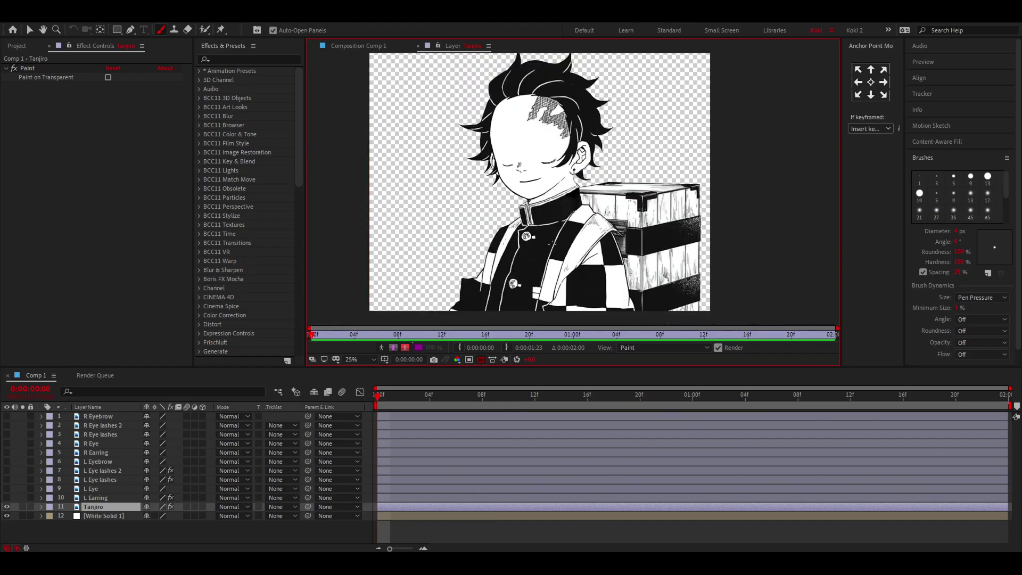
Paint out the earring stud on the earlobe with a larger hard brush
scroll(580, 187, up, 4)
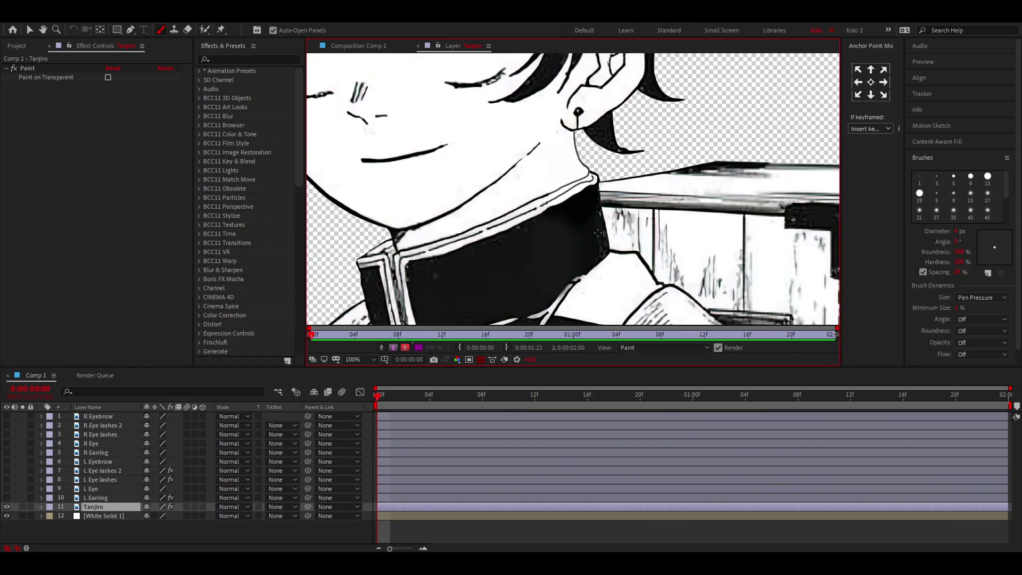
click(356, 360)
click(367, 237)
scroll(635, 195, up, 4)
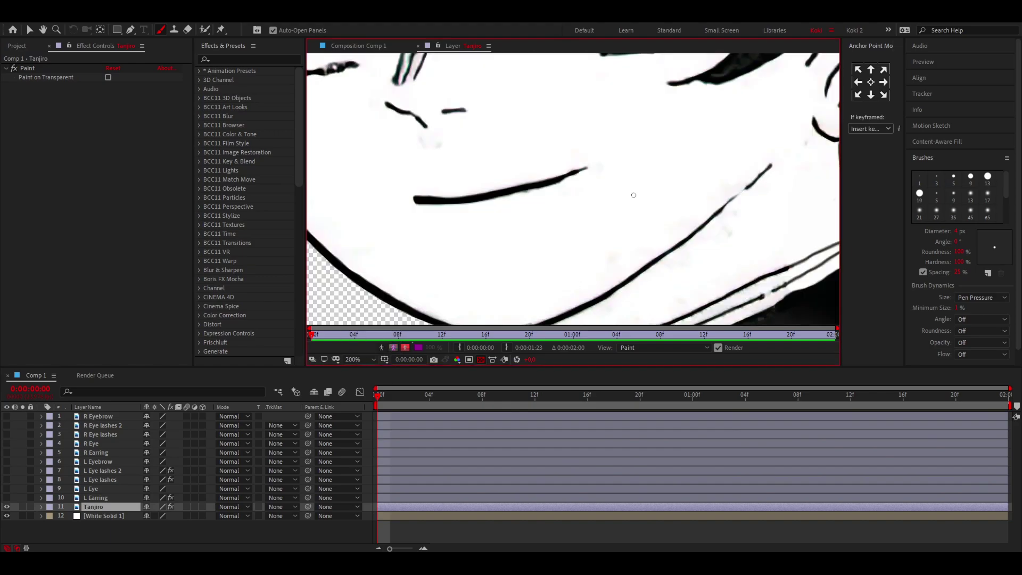
mouse_move(658, 172)
mouse_down()
mouse_move(411, 212)
mouse_move(598, 200)
mouse_move(540, 165)
mouse_up()
scroll(411, 212, up, 1)
key(ctrl+b)
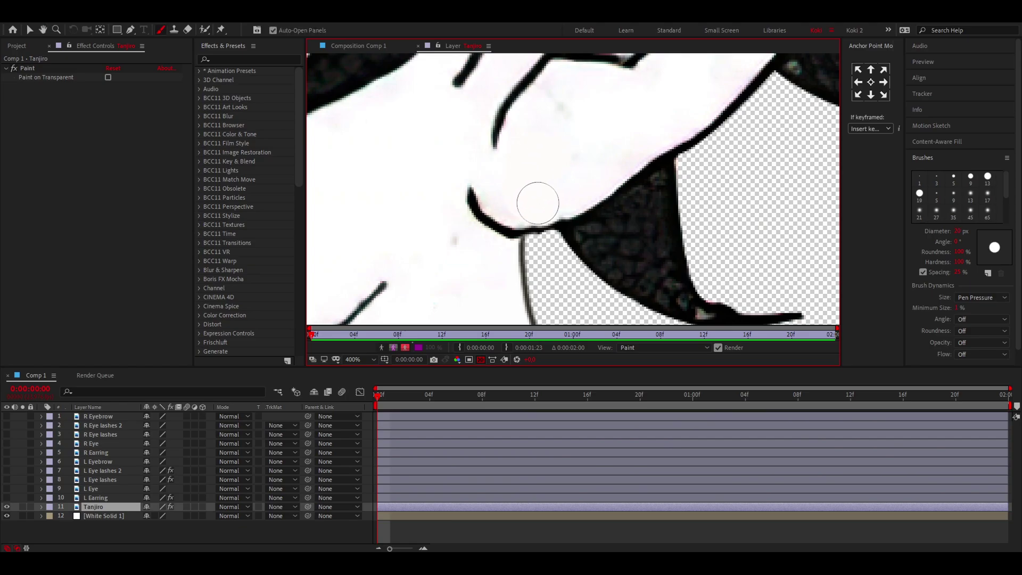
scroll(619, 256, down, 6)
Toggle R Earring's visibility against the cleaned-up drawing and leave the layer visible
click(6, 453)
click(7, 453)
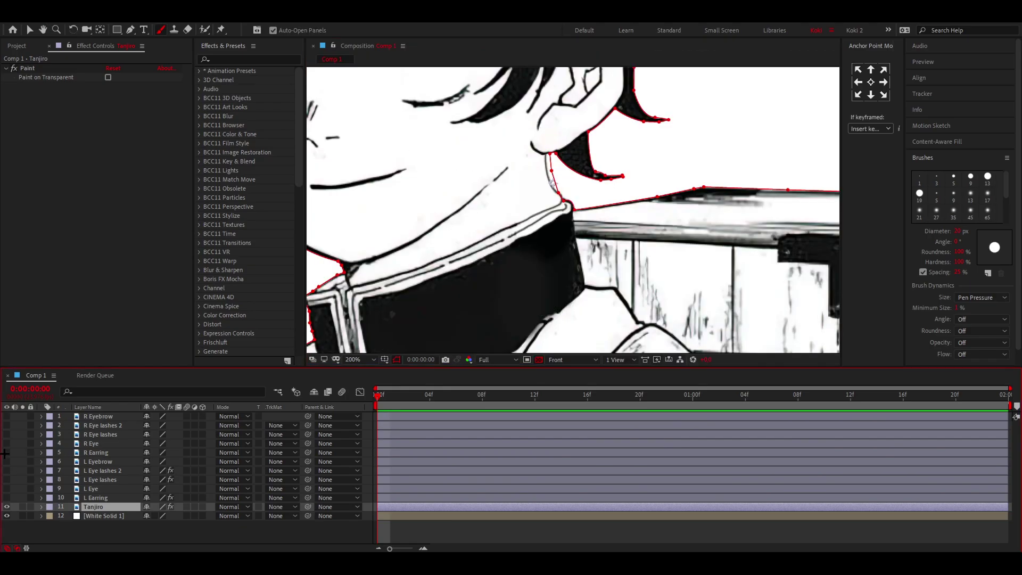
click(6, 453)
click(5, 455)
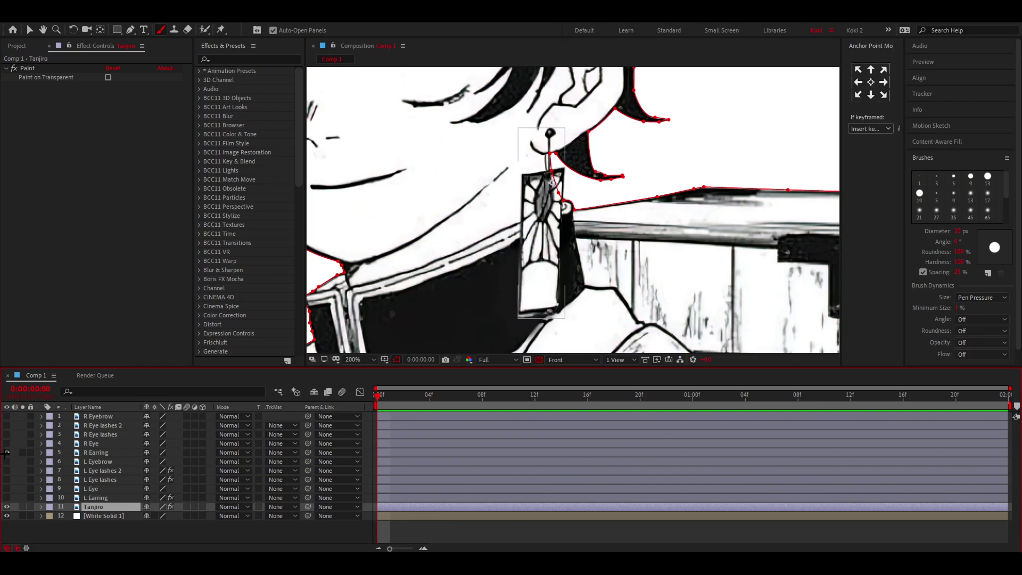
click(6, 452)
Add three puppet pins to R Earring: on the stud, at the top of the plate and at its bottom edge
click(96, 453)
key(ctrl+p)
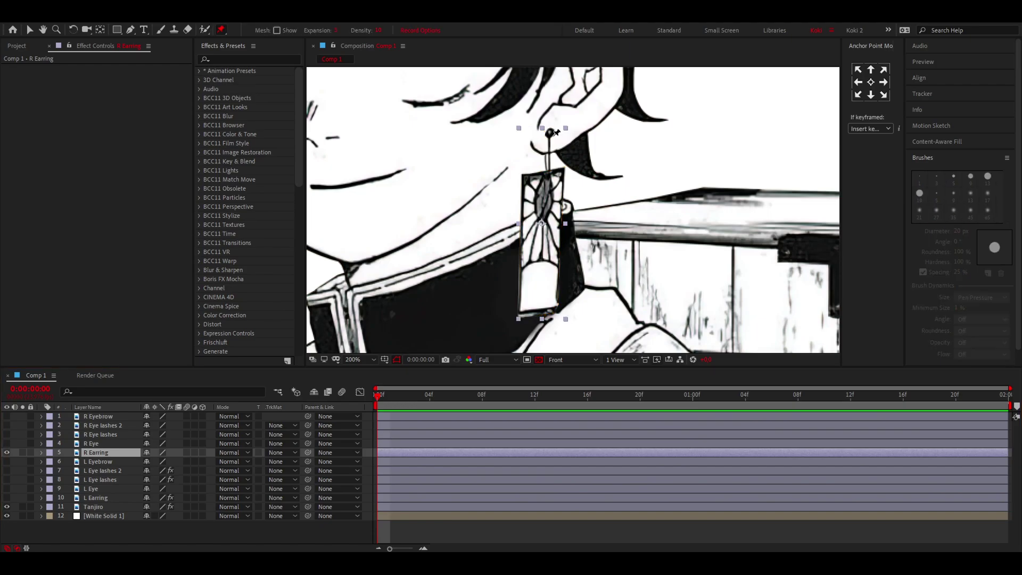
key(period)
drag(533, 132, 557, 235)
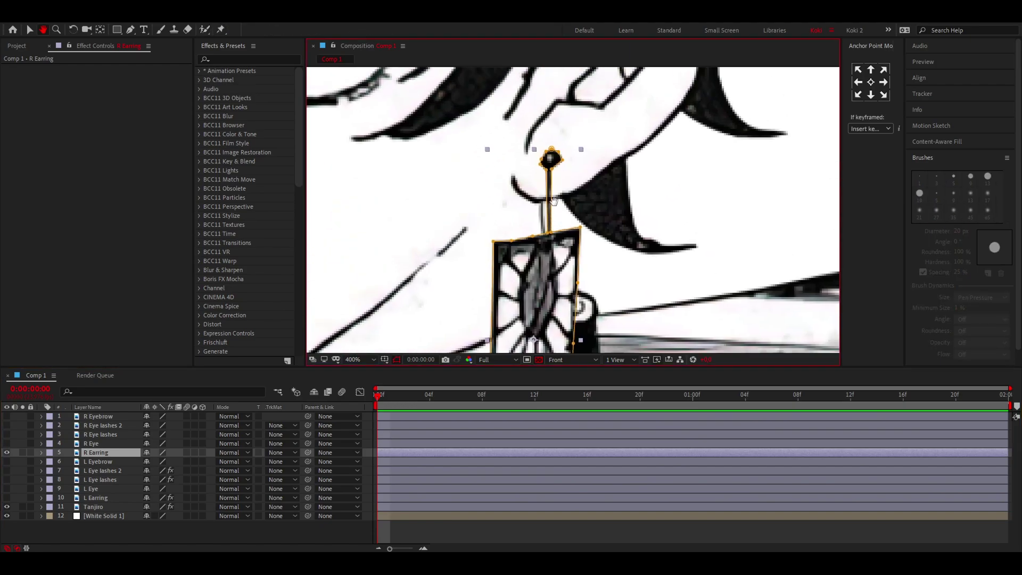
click(550, 158)
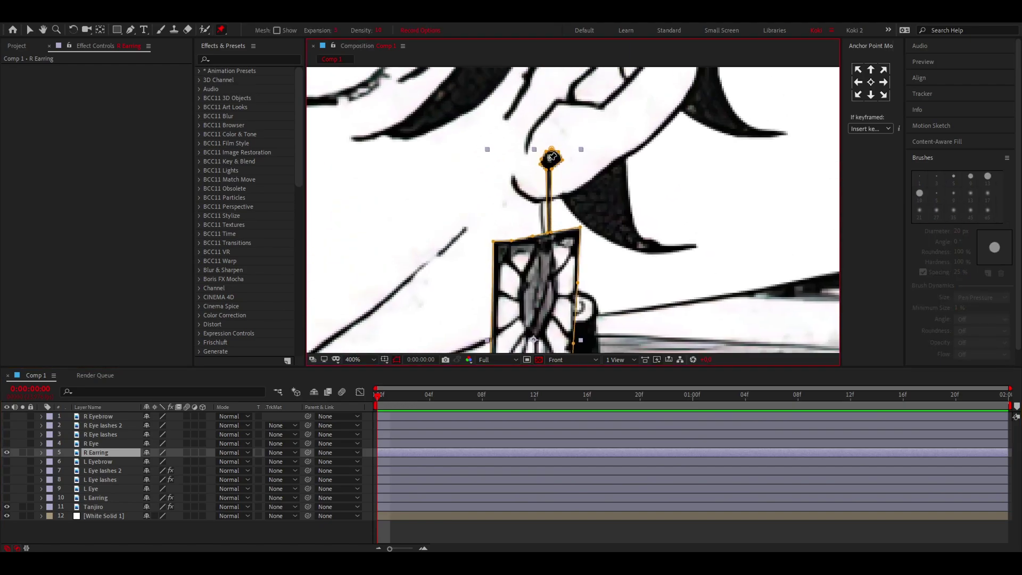
drag(585, 256, 590, 101)
key(comma)
click(554, 235)
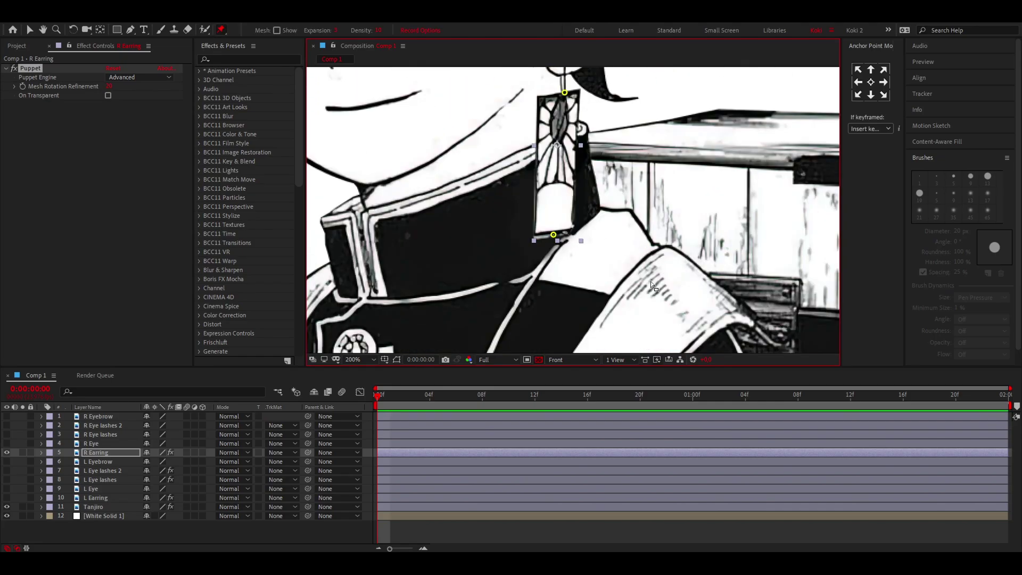
Keyframe R Earring's two lower puppet pins to swing away from the face at the first frame and toward it at 0:00:01:00
key(u)
click(693, 396)
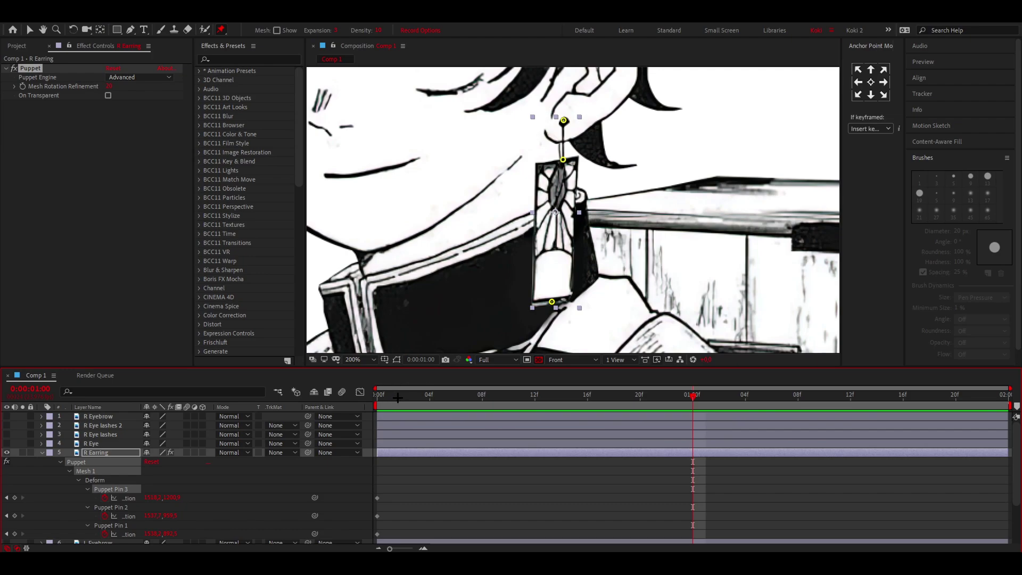
drag(552, 303, 610, 292)
drag(562, 159, 571, 160)
drag(610, 290, 509, 290)
drag(572, 161, 552, 166)
drag(509, 291, 503, 289)
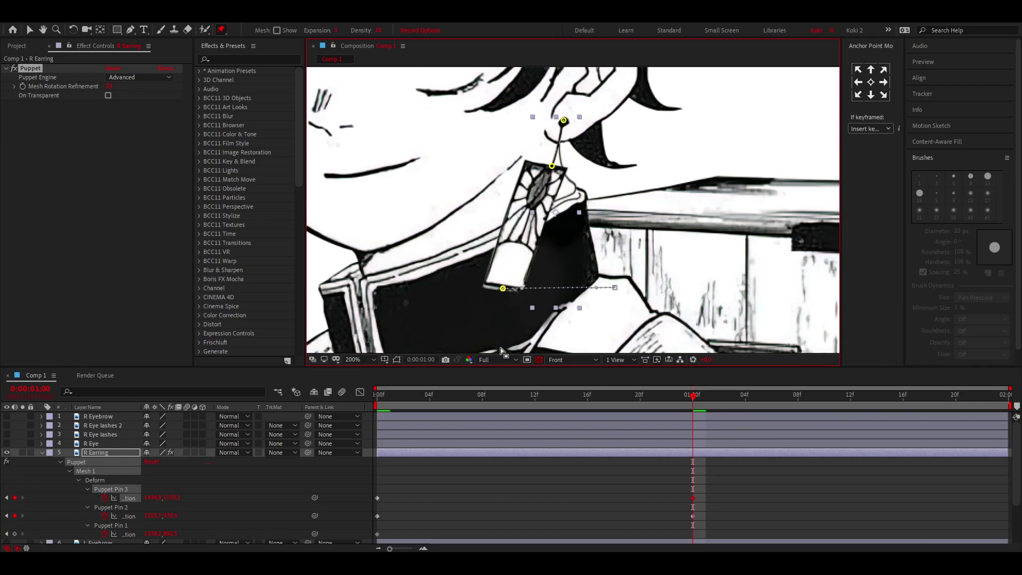
Copy the first-frame keyframes of R Earring's two lower puppet pins to 0:00:02:00 and preview the swing
drag(386, 493, 369, 521)
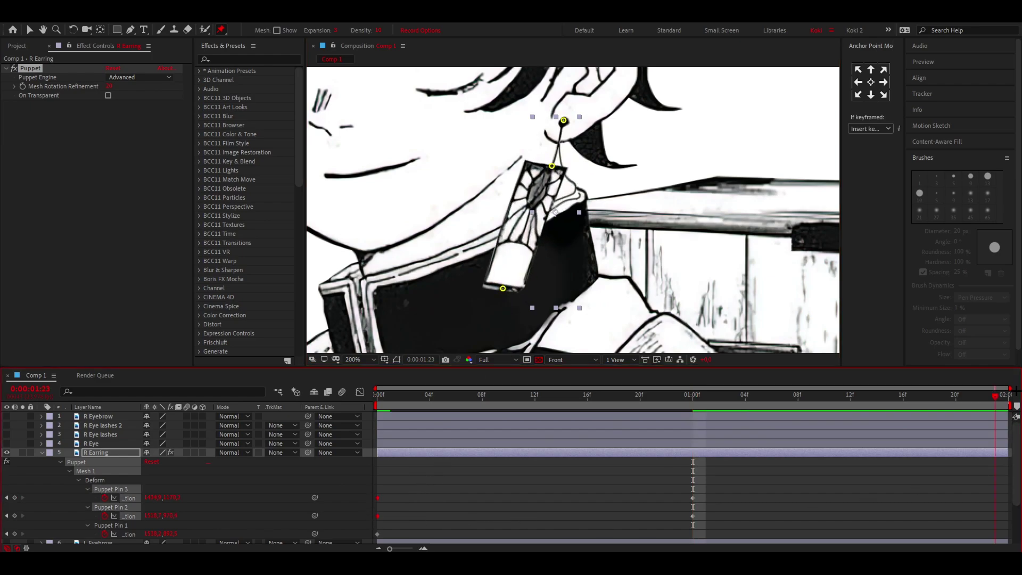
key(Page_Down)
key(ctrl+v)
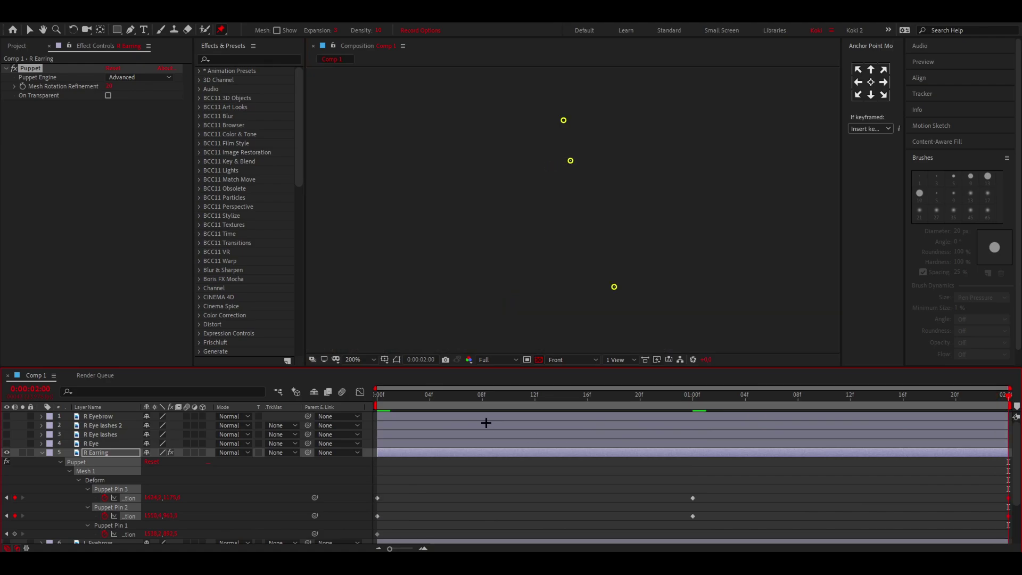
key(space)
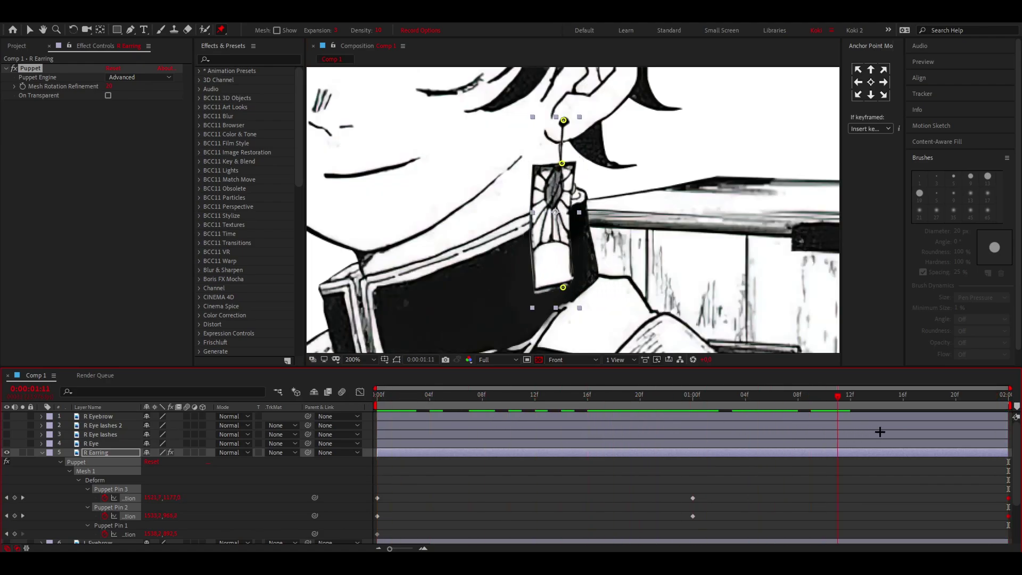
Examine the puppet pins around the Tanjiro layer's hair at the first frame and reveal the layer's keyframed pin positions
key(Home)
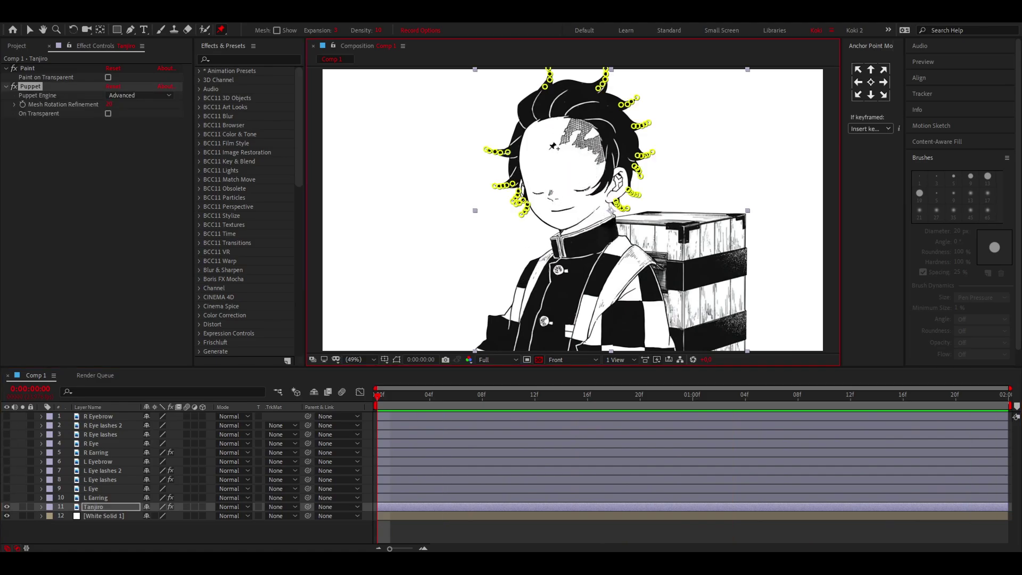
scroll(600, 184, up, 4)
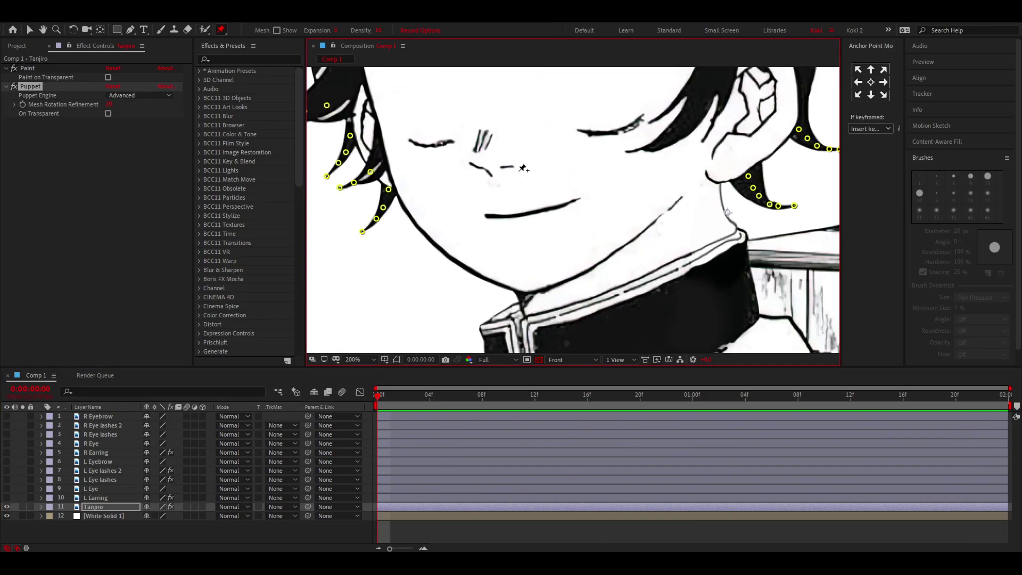
drag(430, 177, 530, 224)
drag(426, 203, 494, 335)
drag(492, 114, 523, 280)
drag(575, 111, 525, 238)
drag(613, 150, 561, 294)
drag(765, 292, 447, 75)
drag(487, 344, 778, 124)
drag(473, 217, 590, 189)
key(ctrl+p)
key(u)
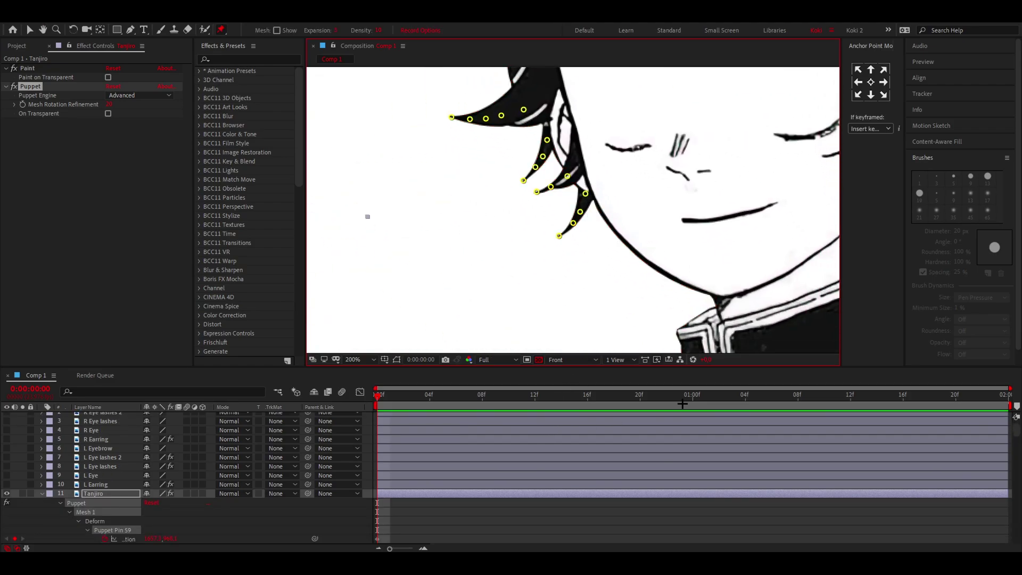
At 0:00:01:00, move the puppet pins of the small hair strands beside the drawing's left cheek and ear to swing them
click(691, 397)
scroll(608, 218, up, 4)
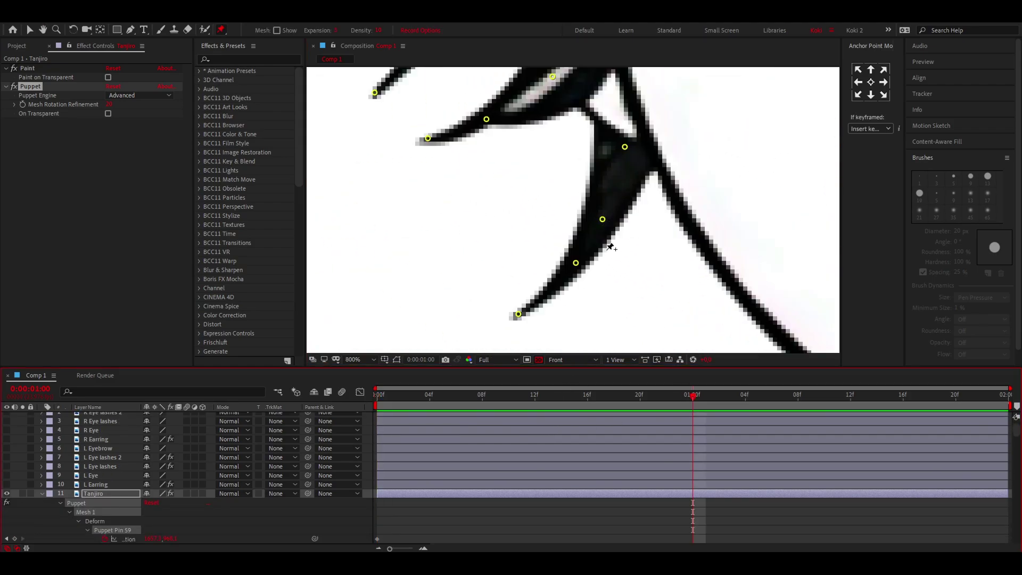
drag(644, 239, 506, 249)
scroll(578, 201, down, 1)
drag(598, 252, 668, 296)
drag(547, 218, 571, 267)
drag(581, 178, 571, 170)
drag(541, 225, 536, 222)
drag(512, 123, 585, 260)
drag(574, 234, 541, 260)
drag(471, 238, 472, 272)
Shift the outer puppet pins of the large hair strand on the head's left side up and inward at 0:00:01:00
drag(565, 117, 601, 320)
drag(437, 210, 473, 196)
drag(509, 228, 530, 199)
drag(552, 237, 560, 224)
Bend the two hair spikes on top of the head outward, away from each other, with their puppet pins at 0:00:01:00
drag(443, 175, 471, 149)
drag(473, 197, 491, 164)
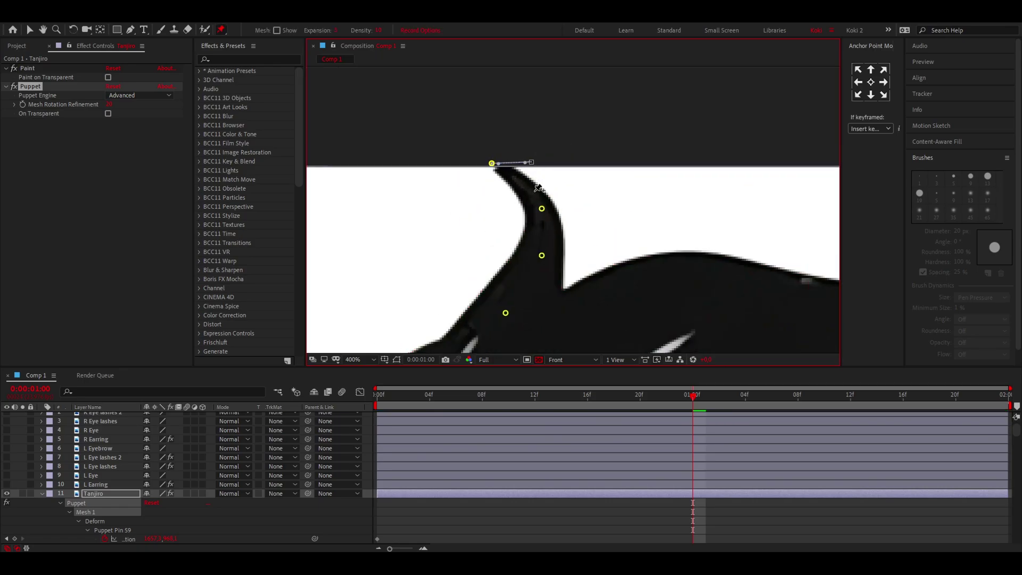
drag(542, 209, 522, 198)
drag(761, 317, 356, 264)
drag(585, 114, 623, 133)
drag(586, 155, 616, 176)
drag(580, 198, 605, 217)
Reposition the puppet pins of the upper hair strands on the head's right side at 0:00:01:00, bending one down and the next up
drag(596, 341, 362, 176)
drag(603, 163, 632, 206)
drag(578, 180, 589, 210)
drag(554, 193, 559, 219)
drag(570, 331, 522, 107)
drag(617, 196, 632, 155)
drag(564, 225, 566, 192)
Reposition the puppet pins of the lower right hair strands, above and below the ear, to swing them at 0:00:01:00
drag(533, 341, 562, 170)
drag(546, 220, 520, 254)
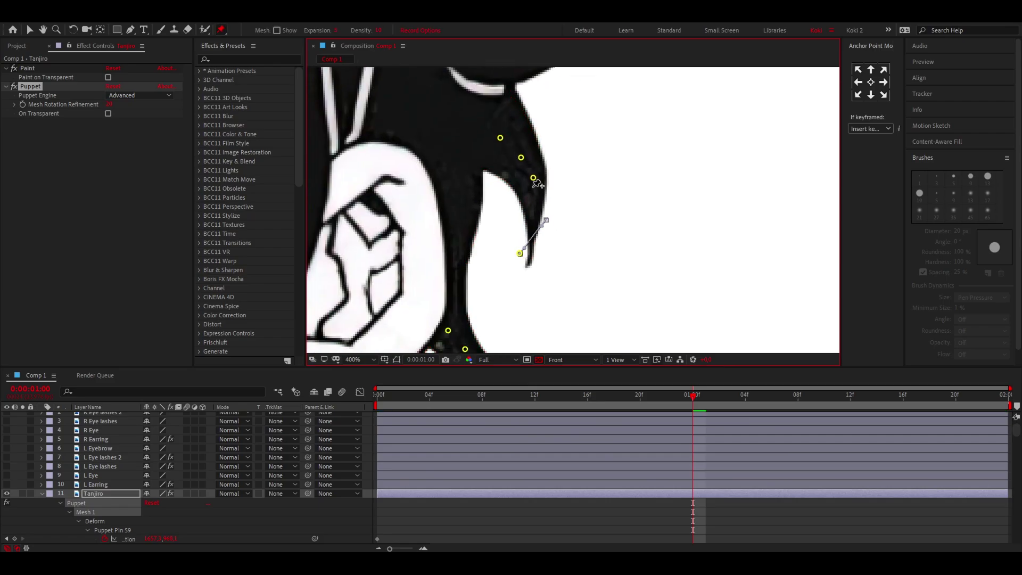
drag(522, 341, 541, 157)
drag(552, 193, 548, 160)
drag(457, 297, 575, 273)
drag(550, 235, 534, 256)
drag(533, 233, 511, 244)
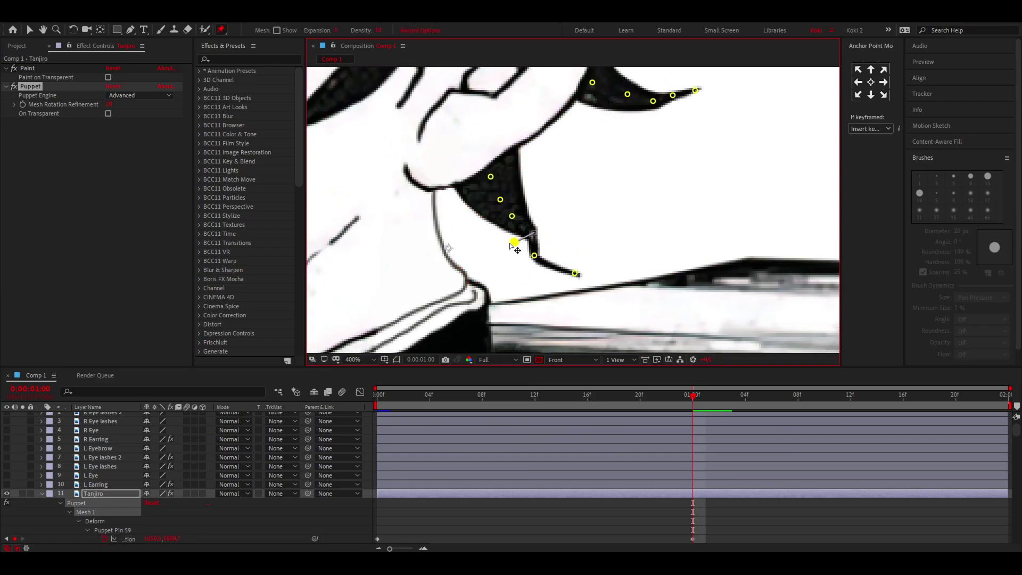
Fit the whole drawing in view and scrub and play back the hair movement between the first frame and 0:00:01:00
key(shift+/)
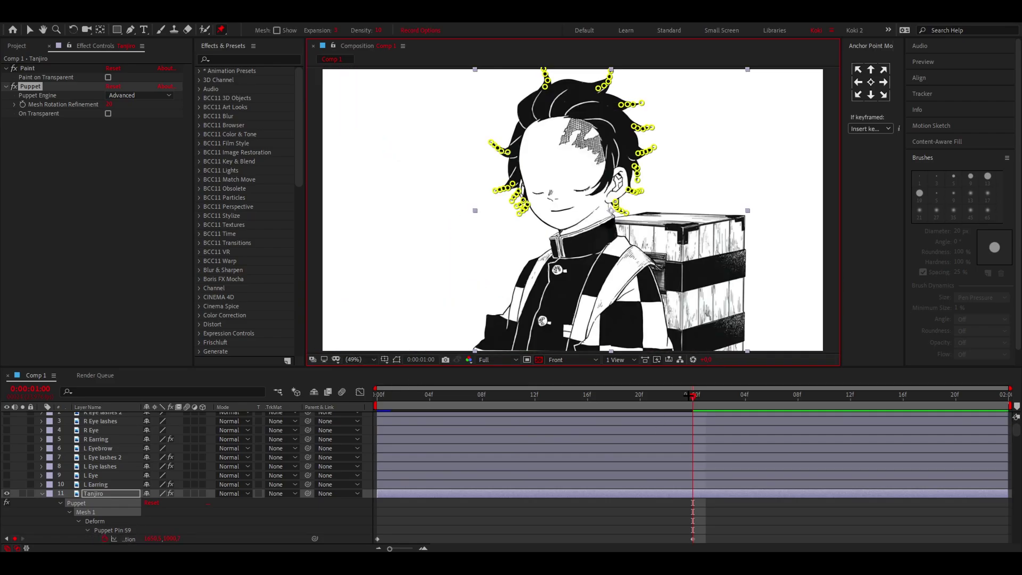
drag(691, 396, 428, 409)
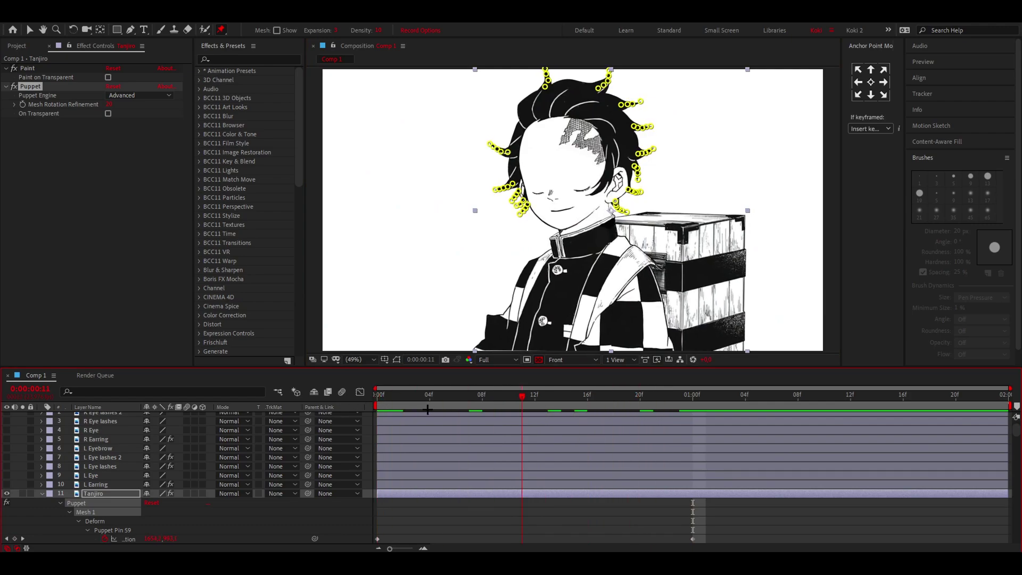
key(space)
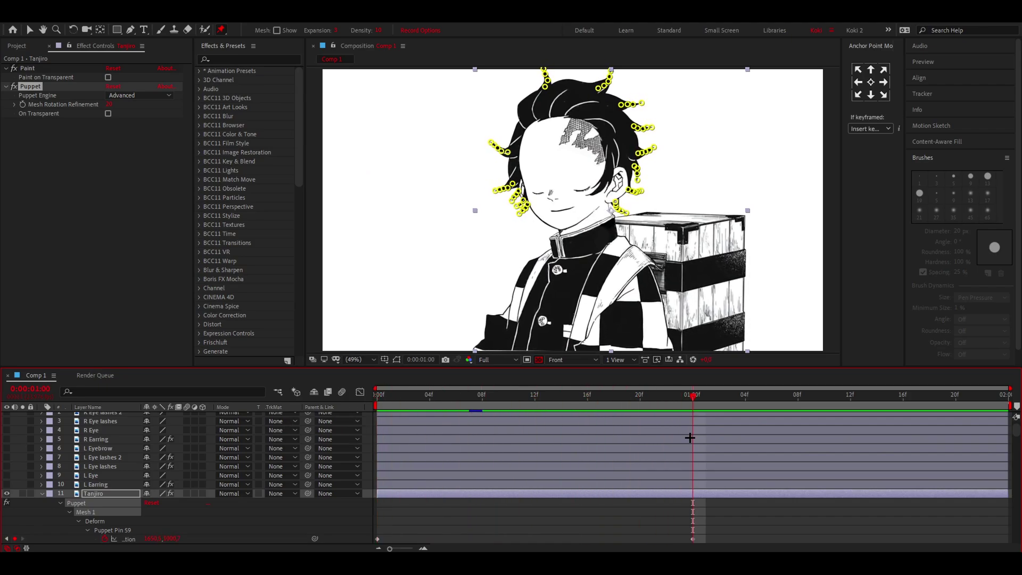
key(space)
Add two puppet pins along Tanjiro's jawline at the first frame and scrub through the movement to check the face
scroll(501, 169, up, 4)
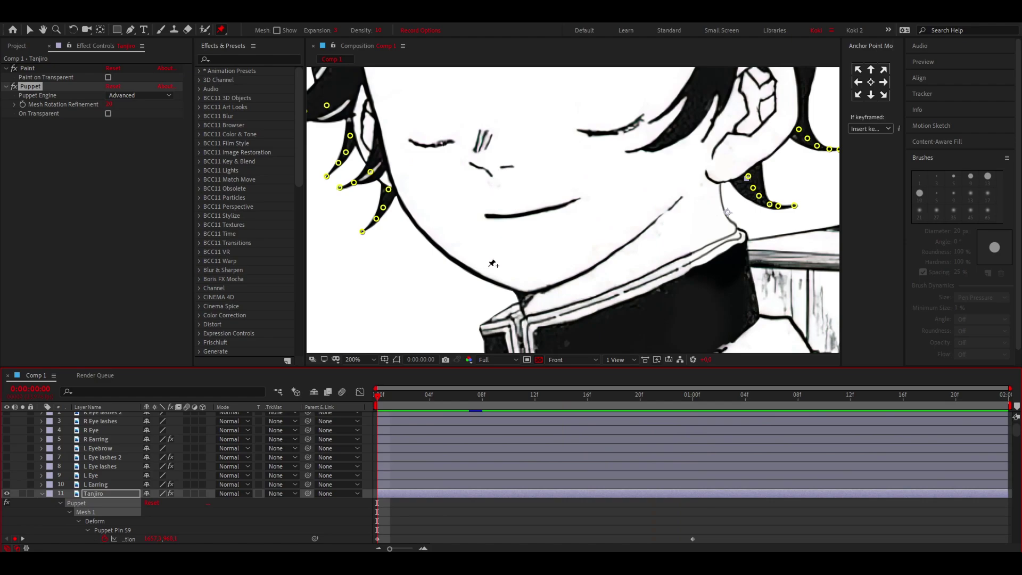
mouse_move(542, 259)
mouse_down()
mouse_move(605, 173)
mouse_move(547, 246)
mouse_up()
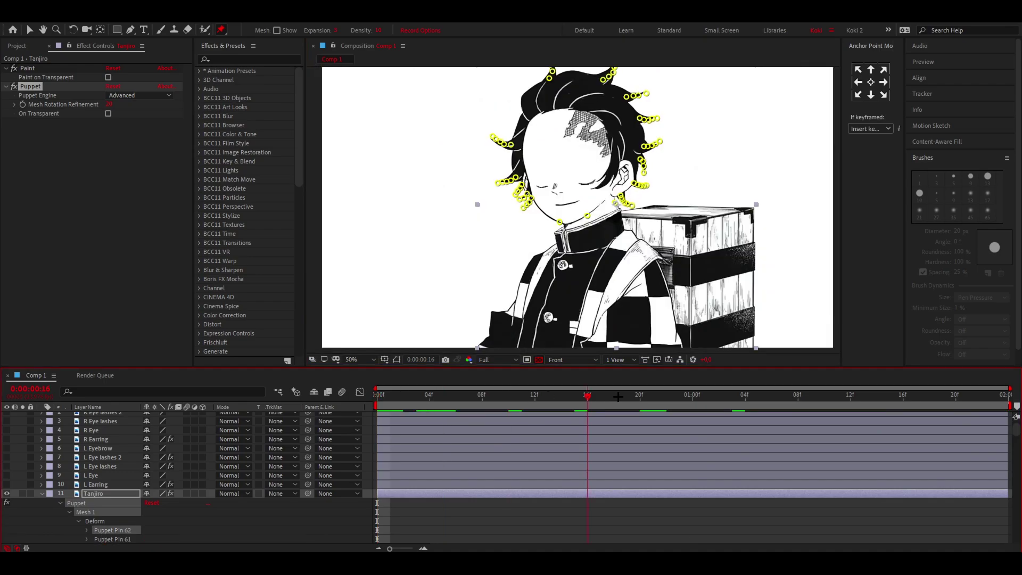
drag(588, 396, 470, 411)
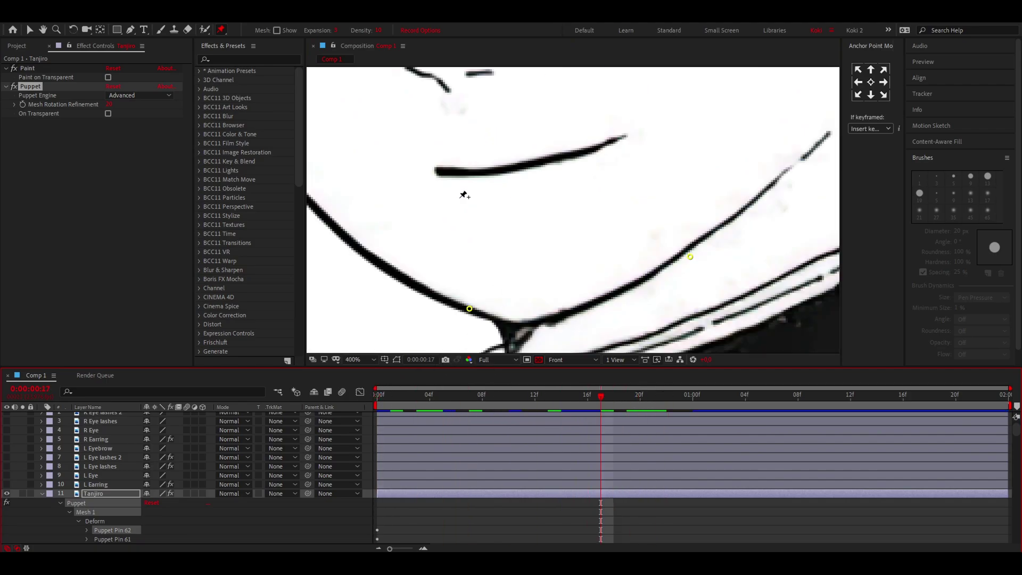
Add one more puppet pin beside the left ear between the hair strands at the first frame and check the hair movement
drag(442, 175, 611, 247)
drag(389, 153, 586, 228)
drag(535, 155, 575, 193)
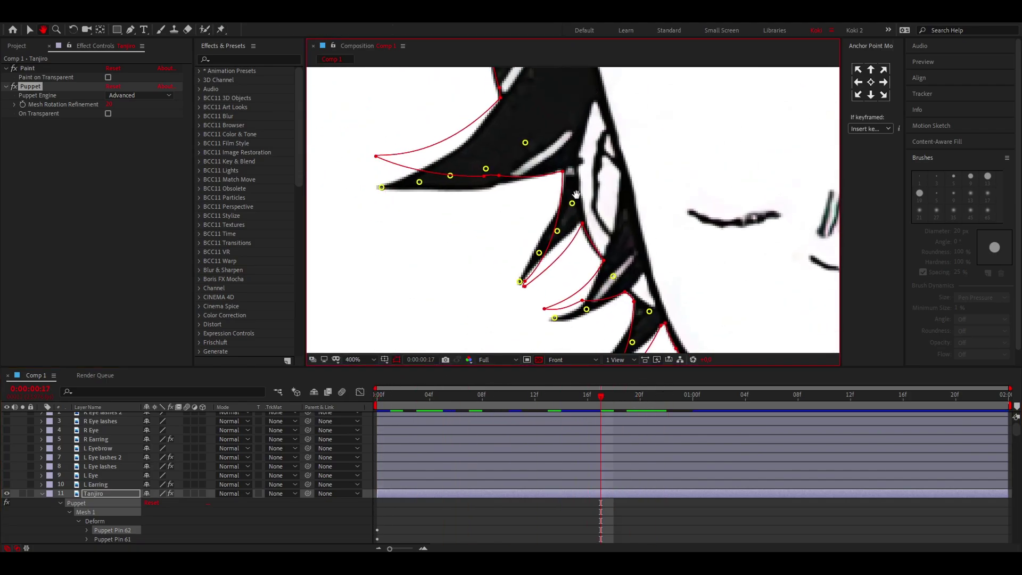
key(space)
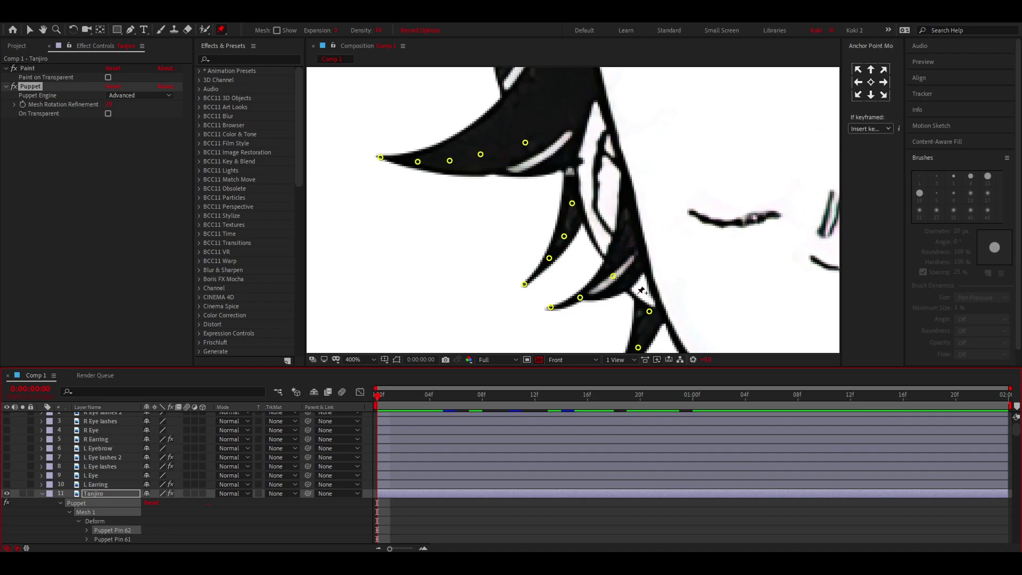
key(space)
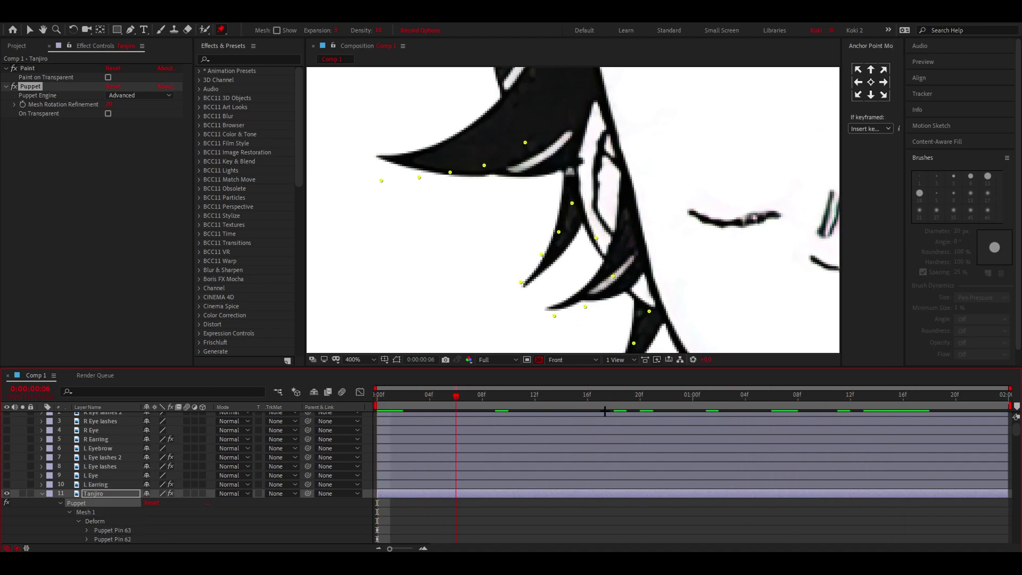
key(shift+slash)
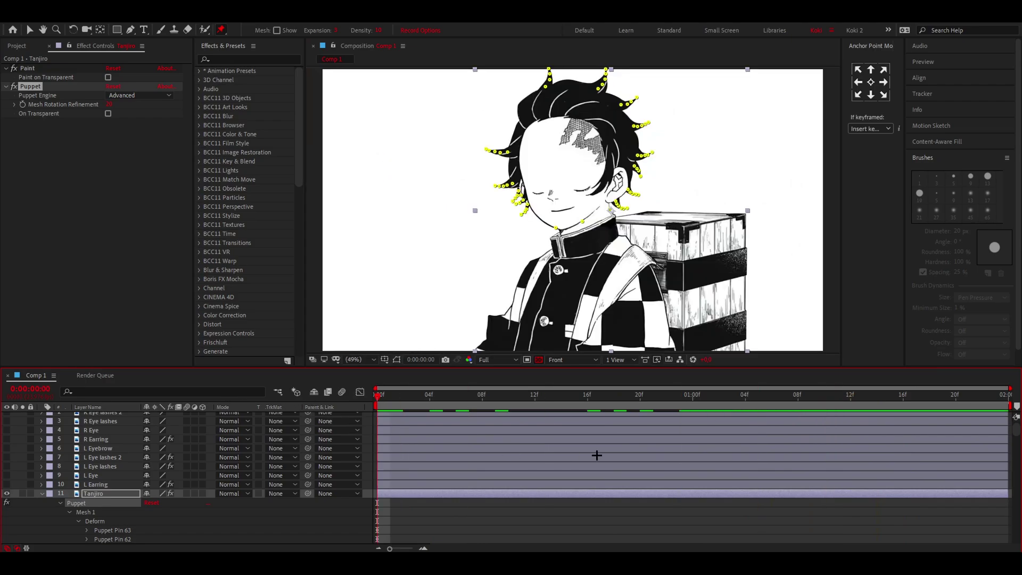
Copy the first-frame keyframes of all Tanjiro's puppet pins to 0:00:02:00 and apply Easy Ease to every pin keyframe
click(688, 408)
key(u)
scroll(730, 494, down, 5)
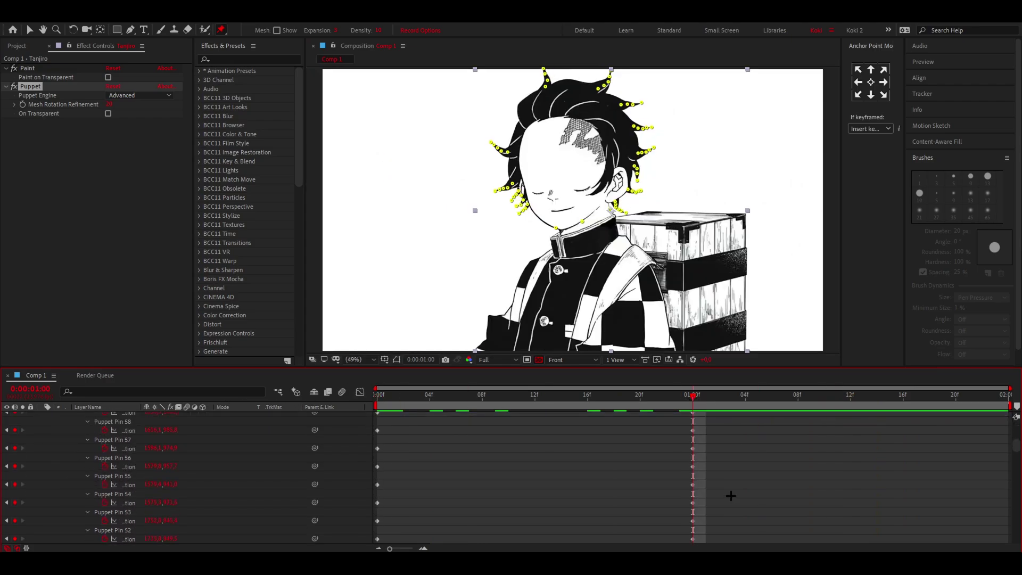
scroll(729, 493, down, 10)
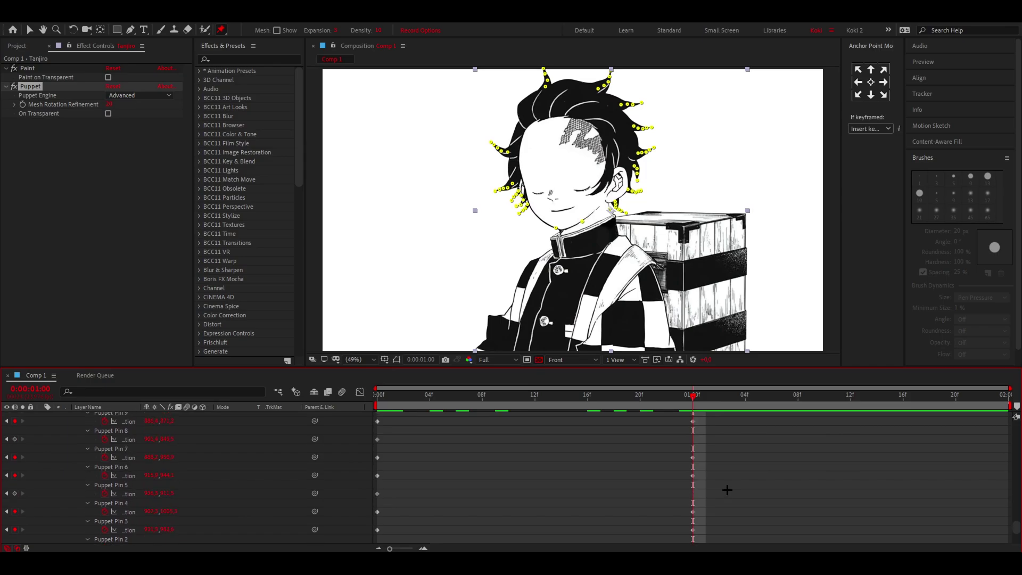
drag(391, 531, 318, 297)
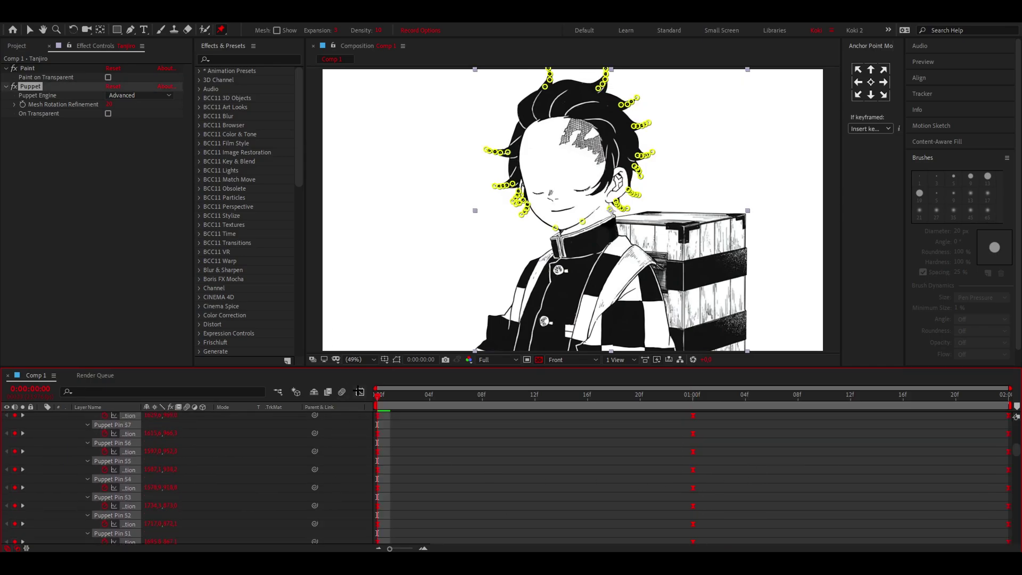
Reshape the speed curves of all Tanjiro's pin keyframes to peak early and slow gradually into each keyframe, and preview the hair
click(359, 392)
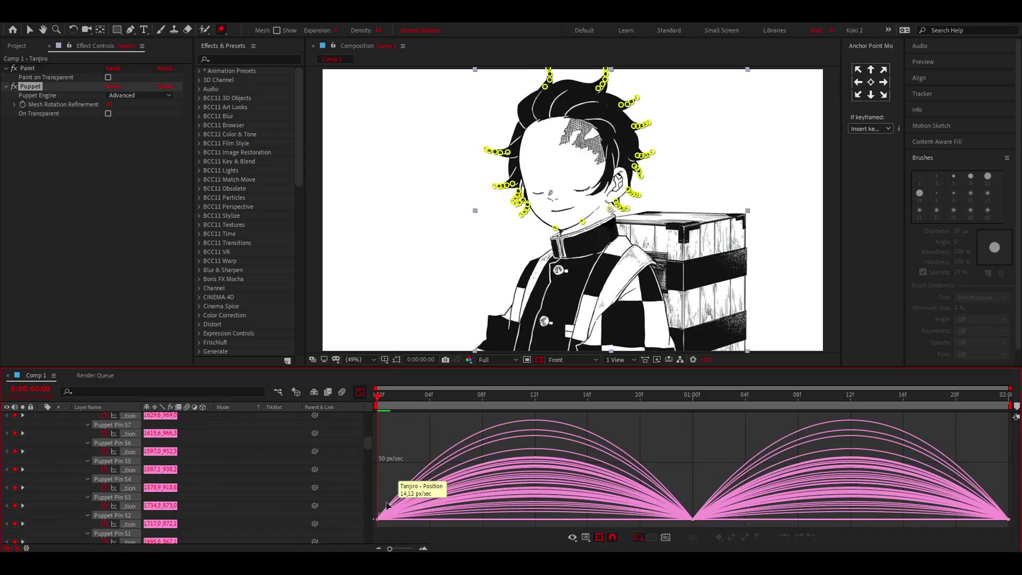
scroll(450, 463, down, 3)
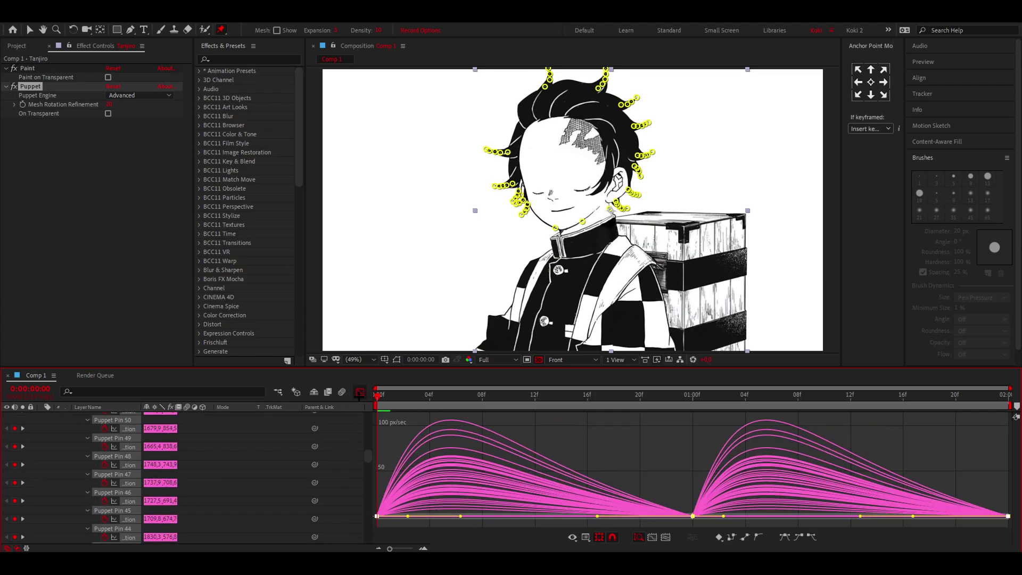
click(359, 394)
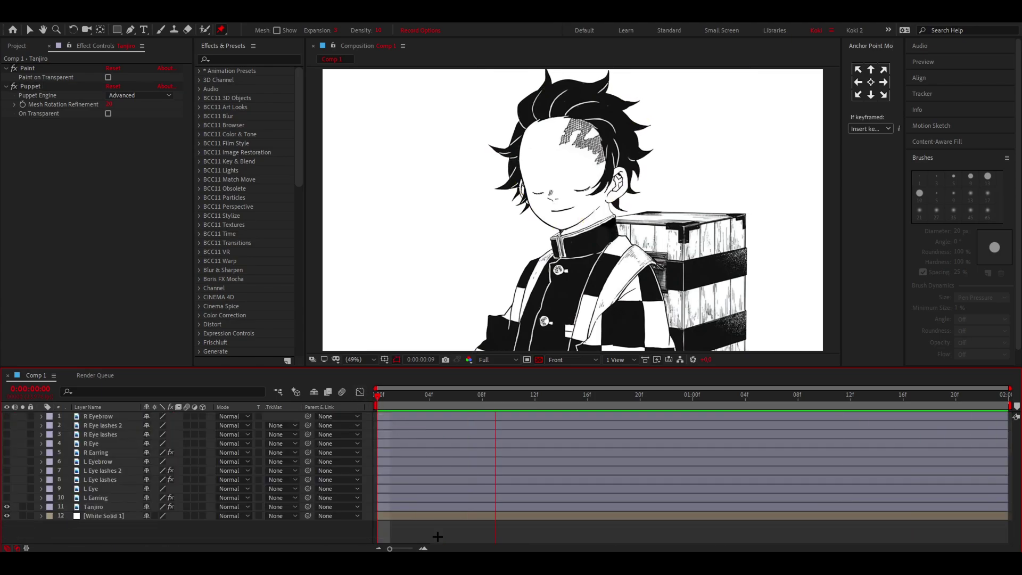